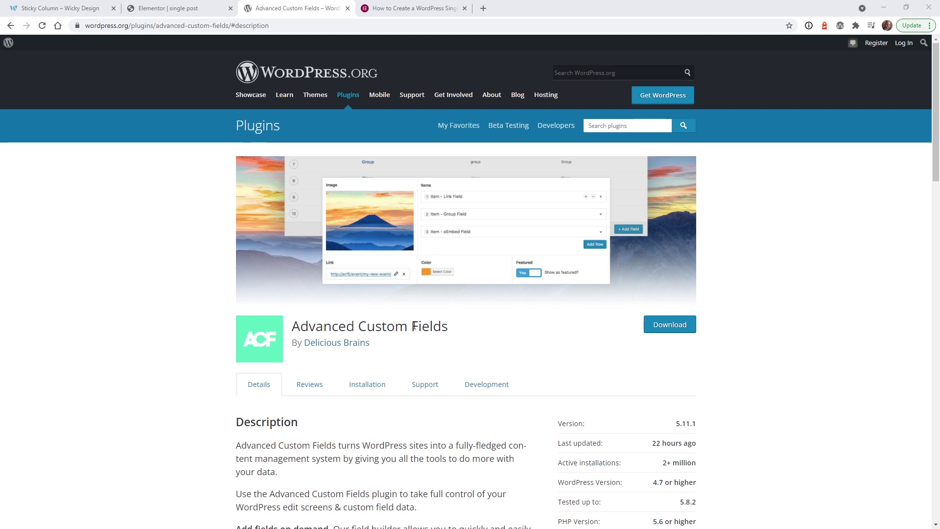
Step: Switch to the first browser tab, the Wicky Design 'Sticky Column' test page
key("ctrl+1")
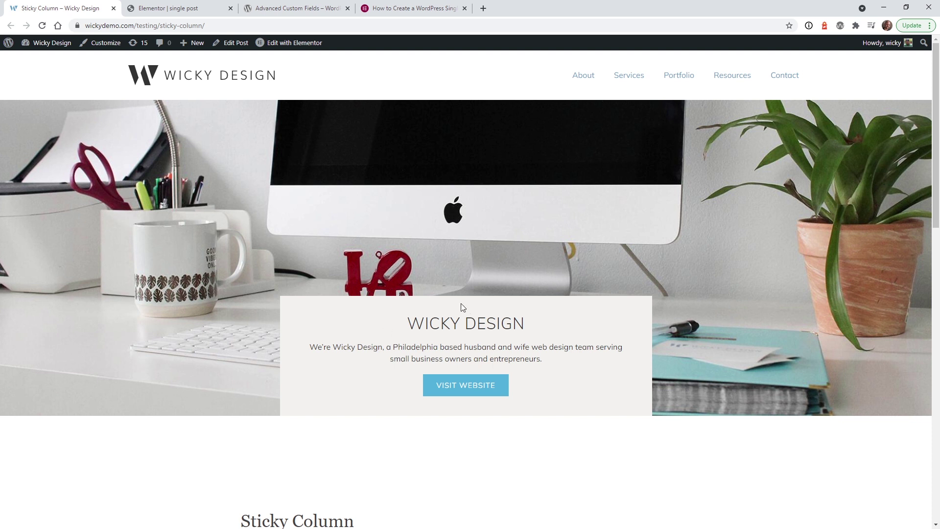
Step: Highlight the Sticky Column hero heading several times, then return to the Advanced Custom Fields tab
mouse_move(405, 325)
left_mouse_down()
mouse_move(514, 326)
mouse_move(420, 326)
left_mouse_up()
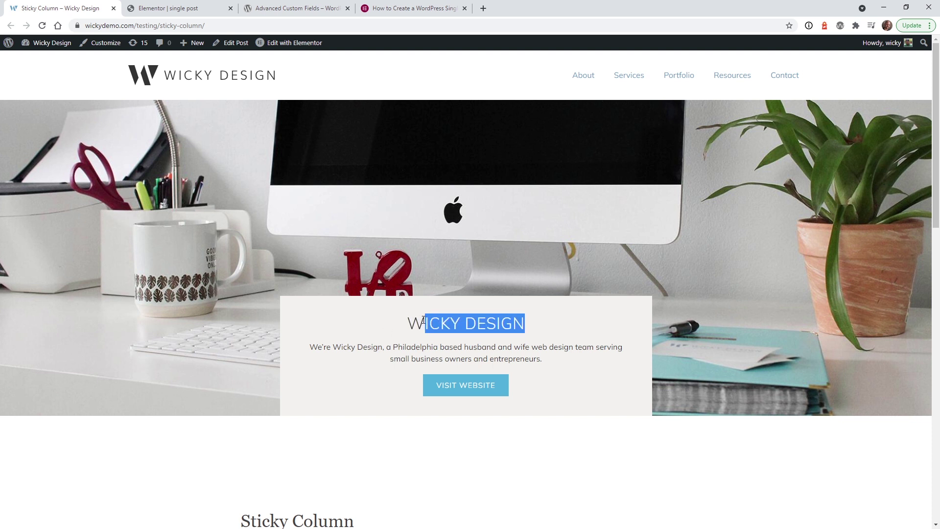
left_click(451, 348)
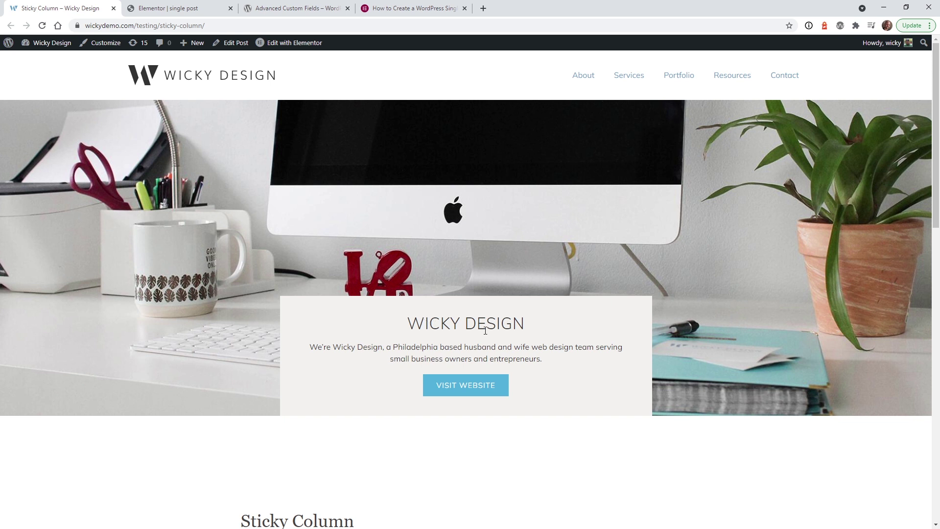
left_click_drag(530, 330, 425, 319)
left_click(477, 348)
left_click_drag(526, 321, 403, 322)
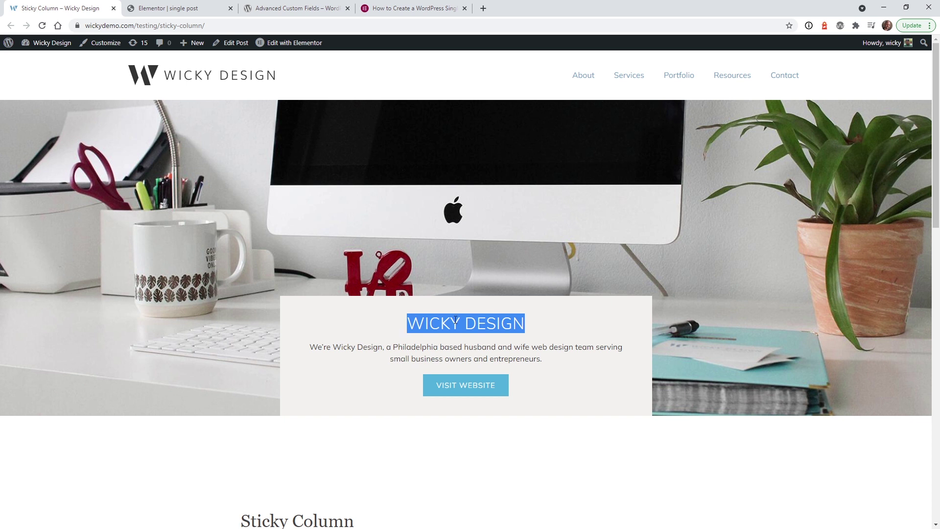
left_click(522, 344)
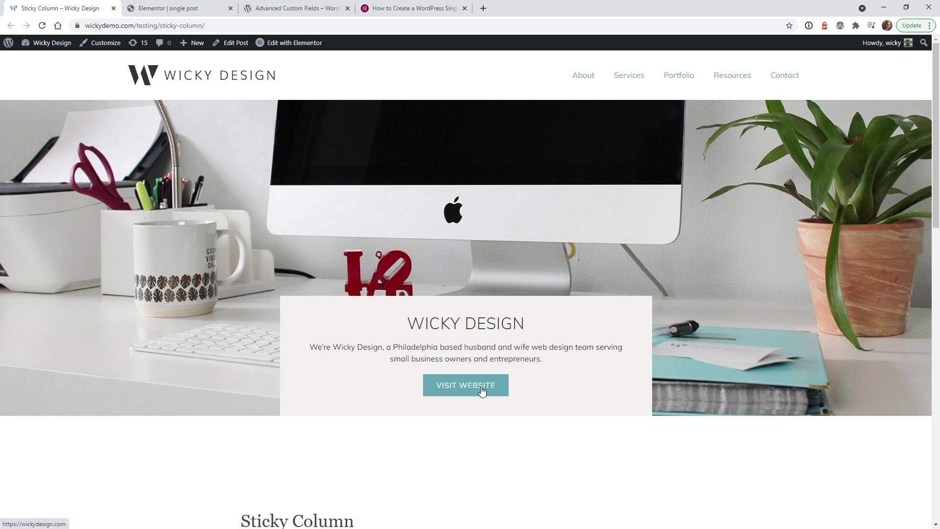
left_click(284, 9)
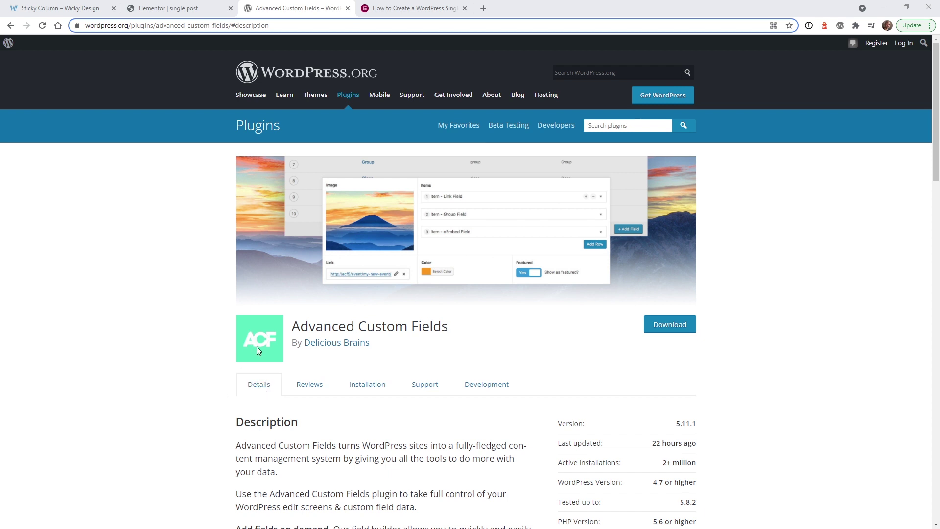
Step: Switch to the 'How to Create a WordPress Single-Post Template' article tab
left_click(396, 4)
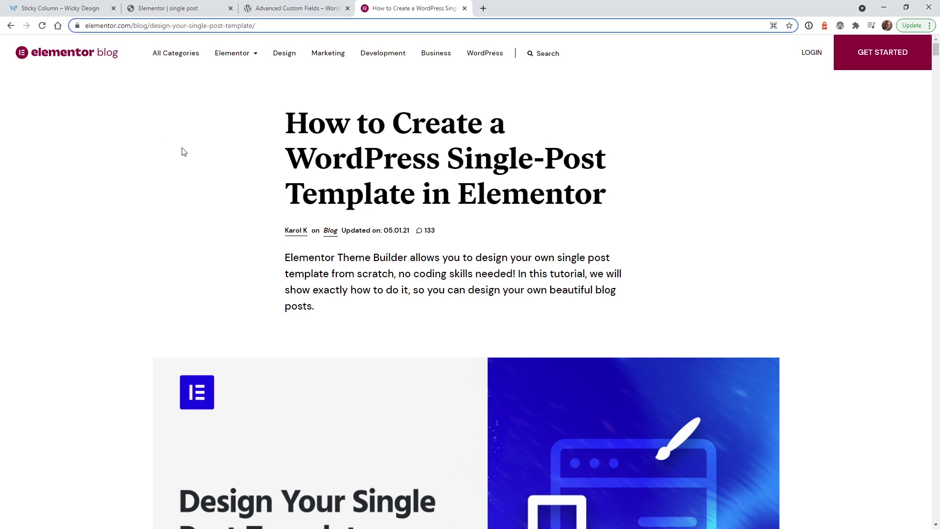
Step: Scroll the Elementor article, then switch to the admin tab showing the empty ACF Field Groups list
scroll(176, 199, "down", 5)
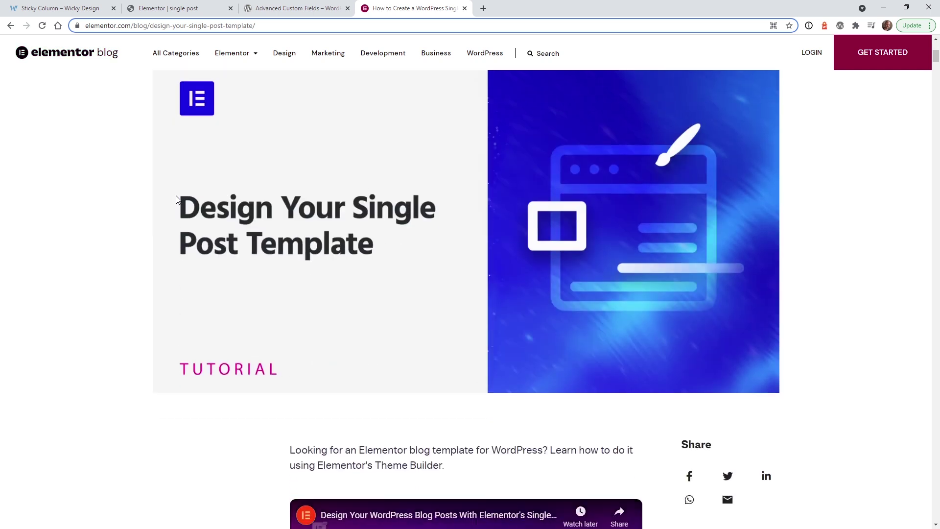
scroll(176, 200, "down", 4)
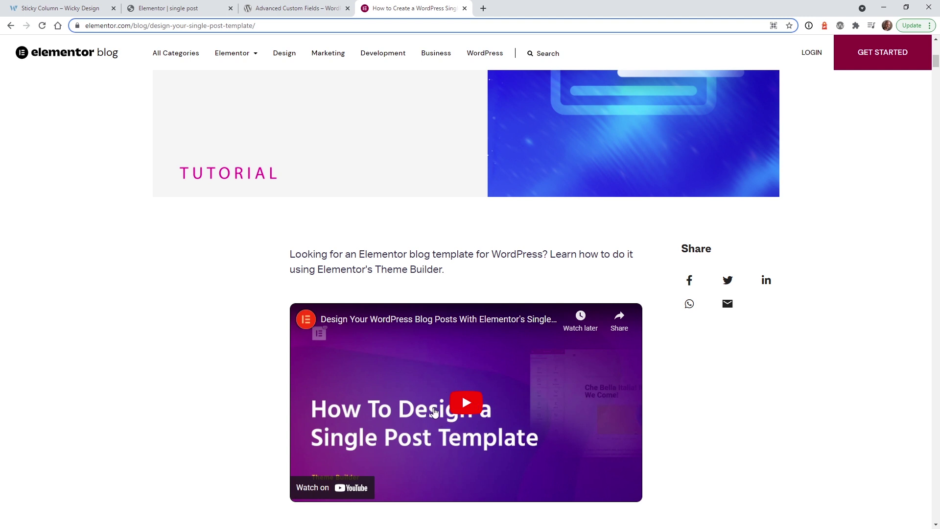
left_click(203, 8)
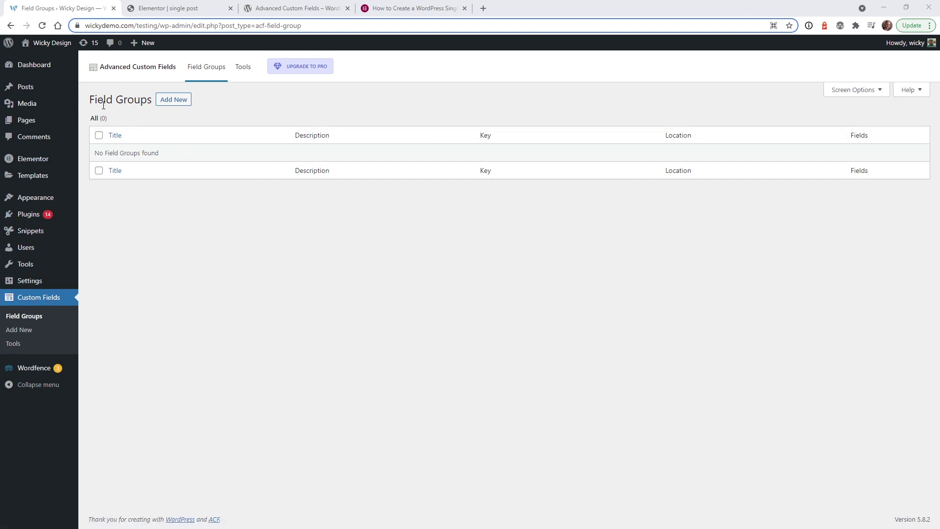
Step: Create a new ACF field group titled 'Company Information'
left_click(181, 107)
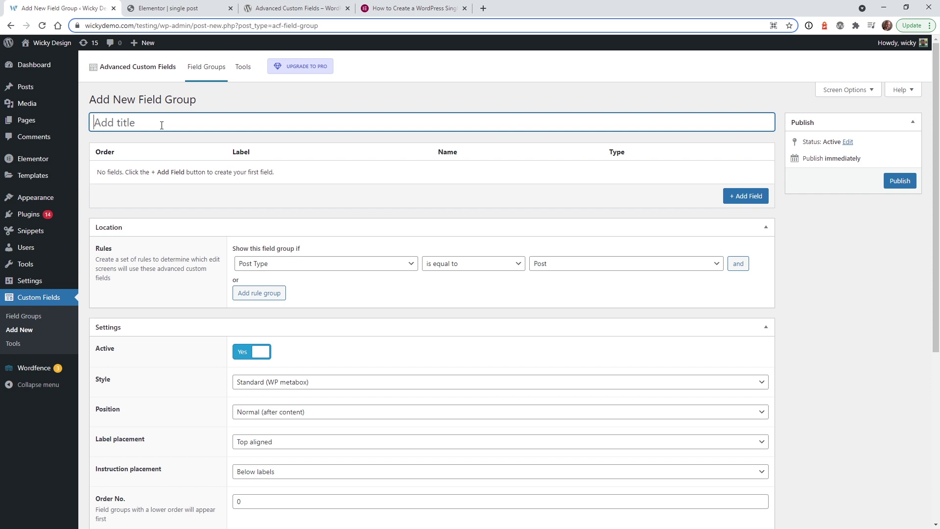
type("Company Information")
left_click(804, 214)
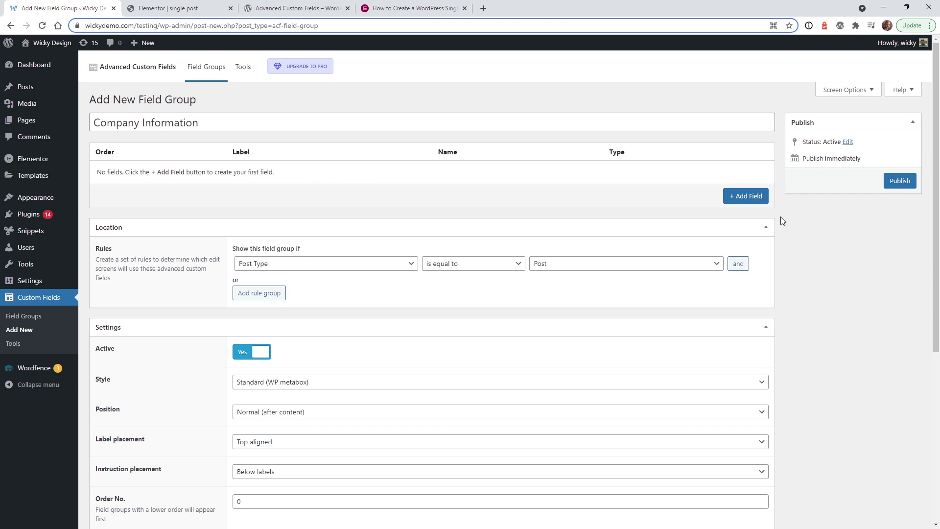
Step: Add a field labelled 'Company Title', keeping the Text field type
left_click(751, 201)
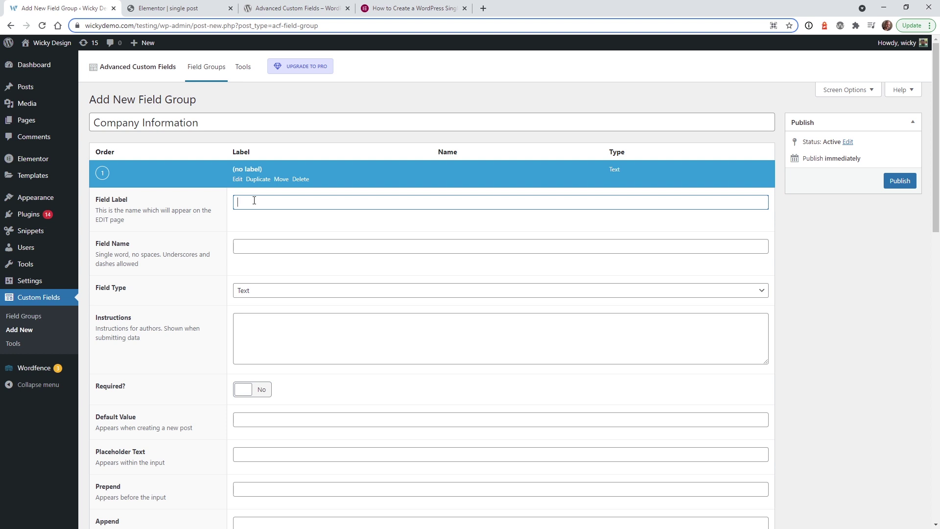
type("Company Title")
left_click(428, 229)
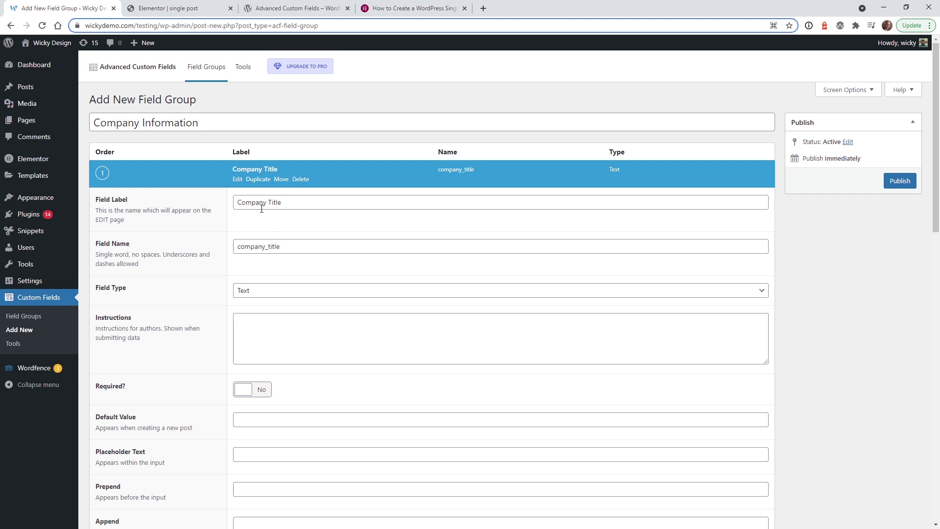
left_click(258, 293)
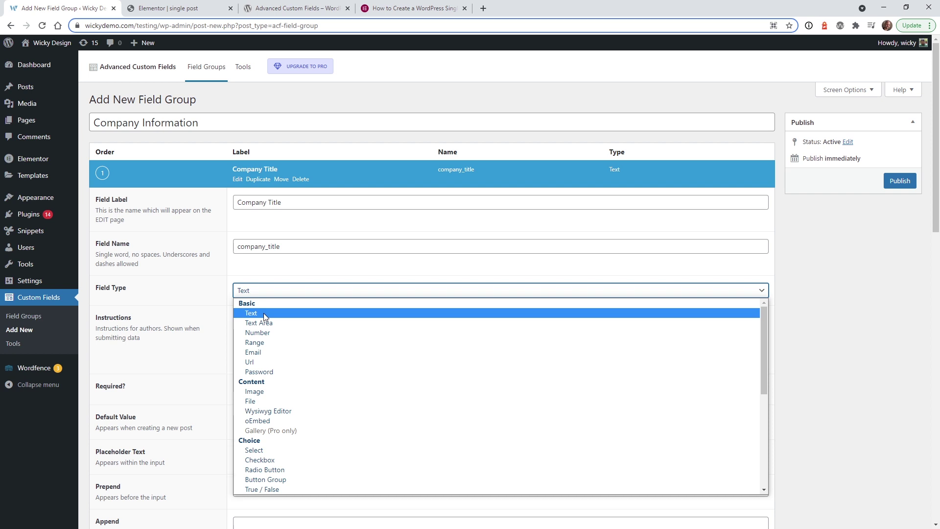
left_click(825, 254)
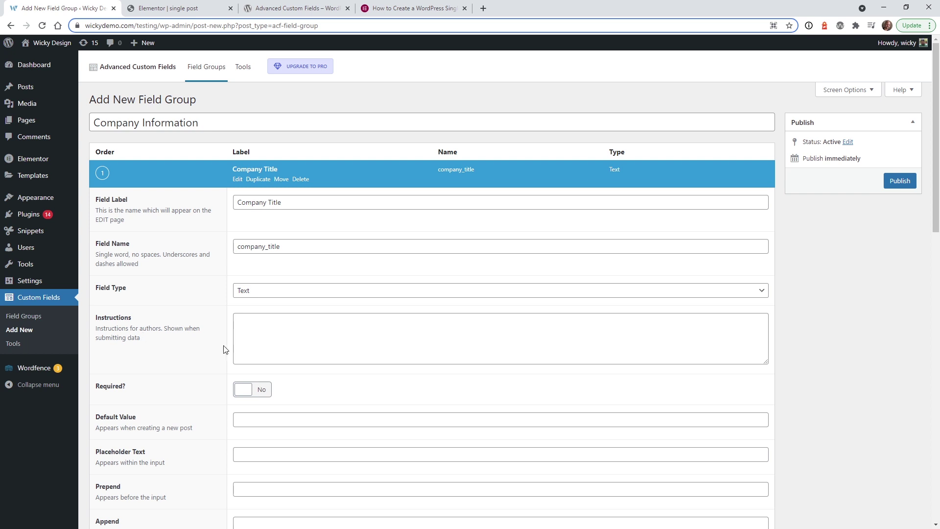
Step: Make Company Title required and publish the Company Information group
scroll(215, 352, "down", 4)
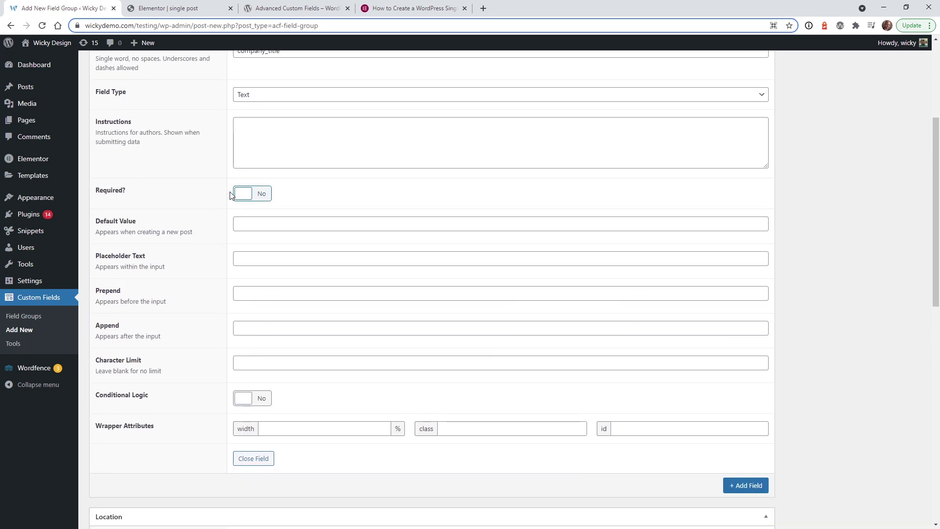
left_click(258, 203)
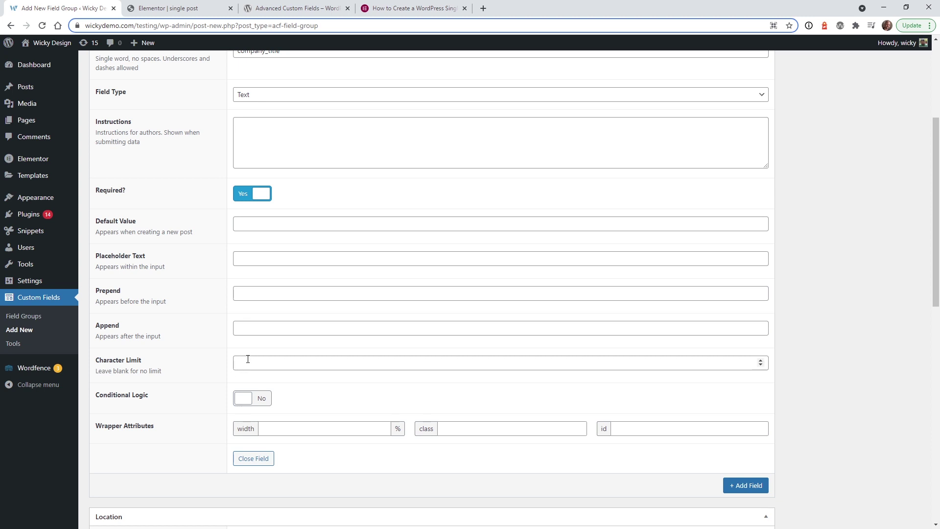
scroll(206, 369, "down", 2)
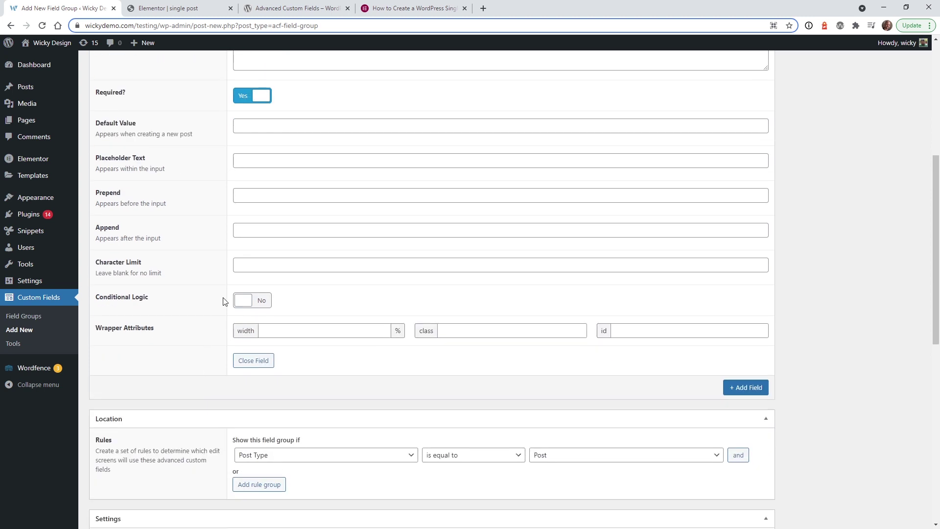
scroll(219, 303, "up", 1)
scroll(220, 304, "up", 5)
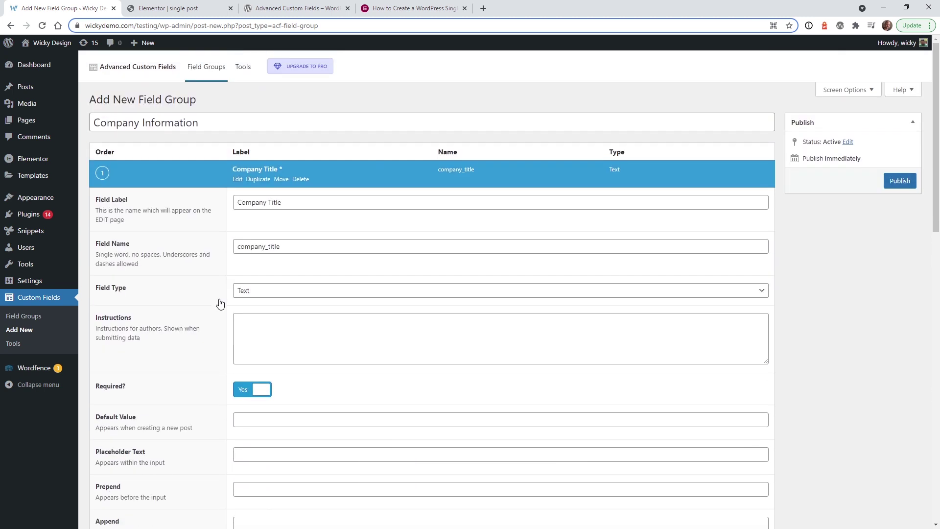
scroll(839, 246, "down", 4)
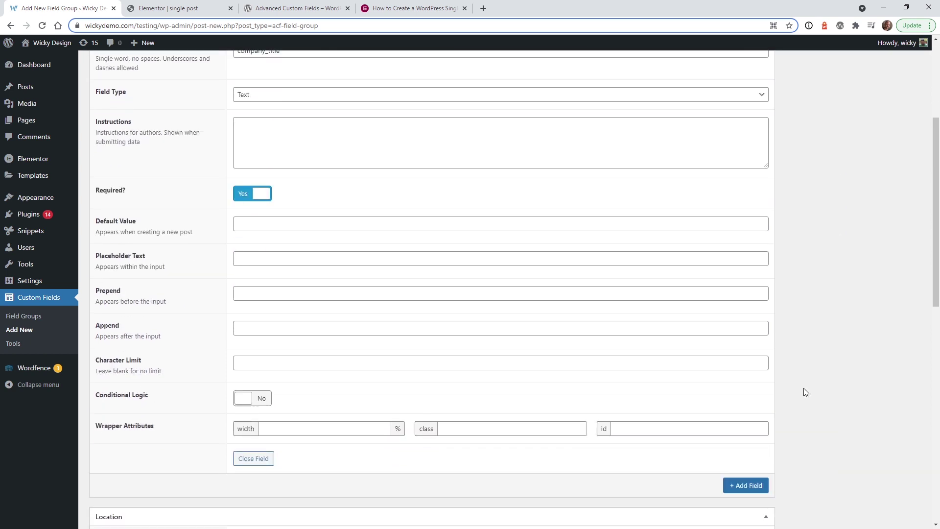
scroll(830, 272, "up", 4)
left_click(898, 182)
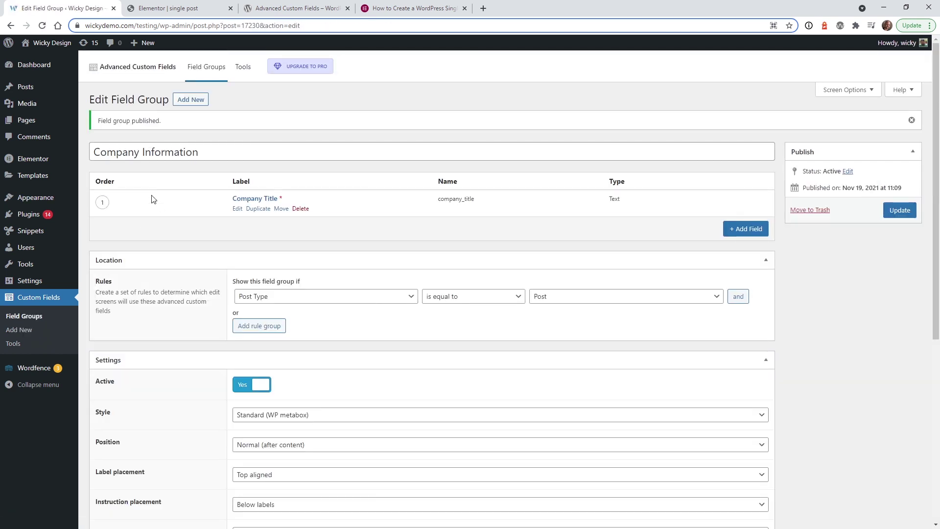
Step: Add a second field labelled 'Company Description'
left_click(742, 233)
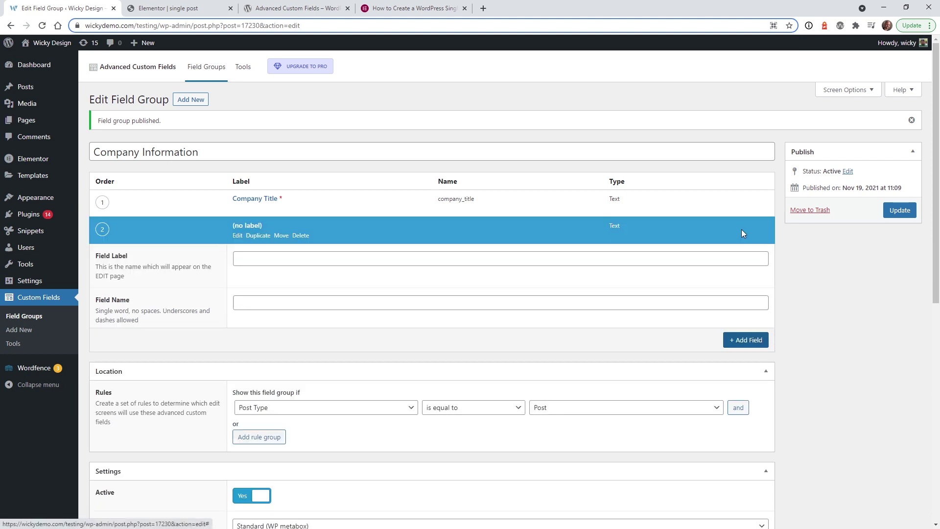
left_click(259, 263)
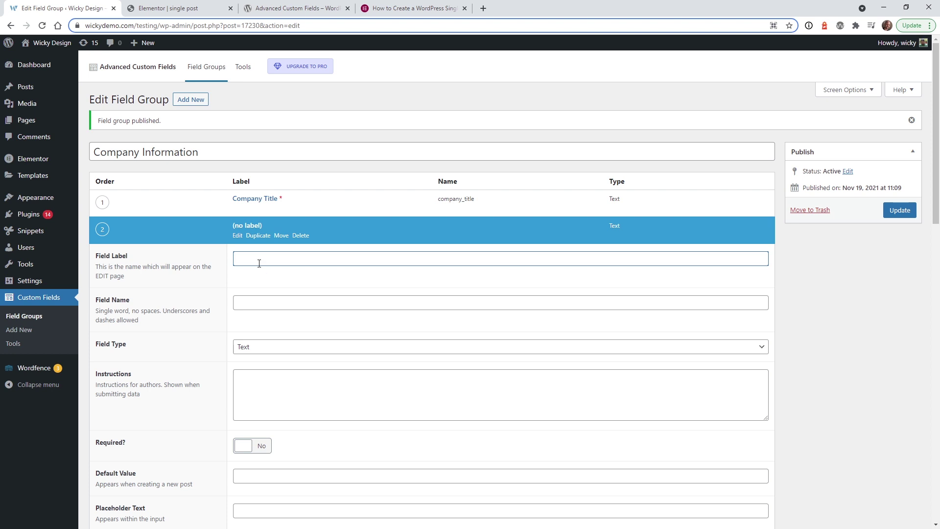
type("Company Description")
left_click(850, 269)
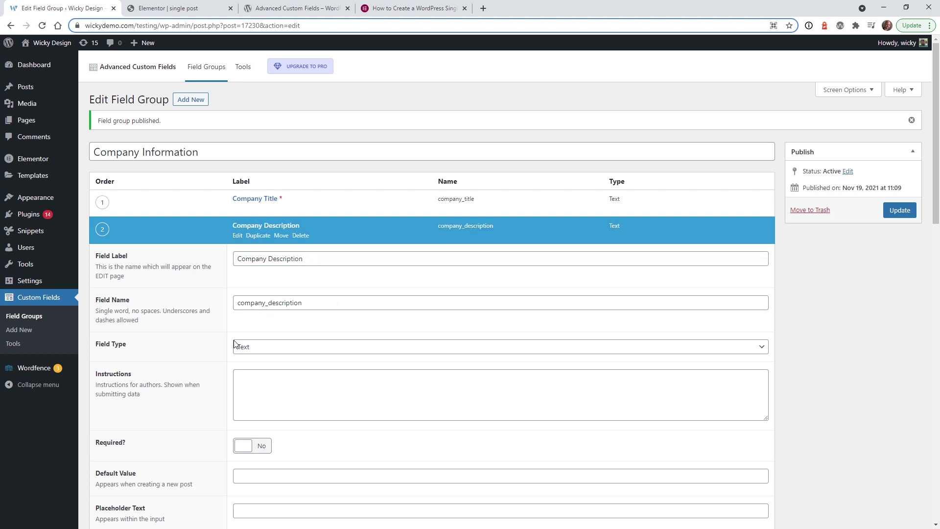
left_click(205, 8)
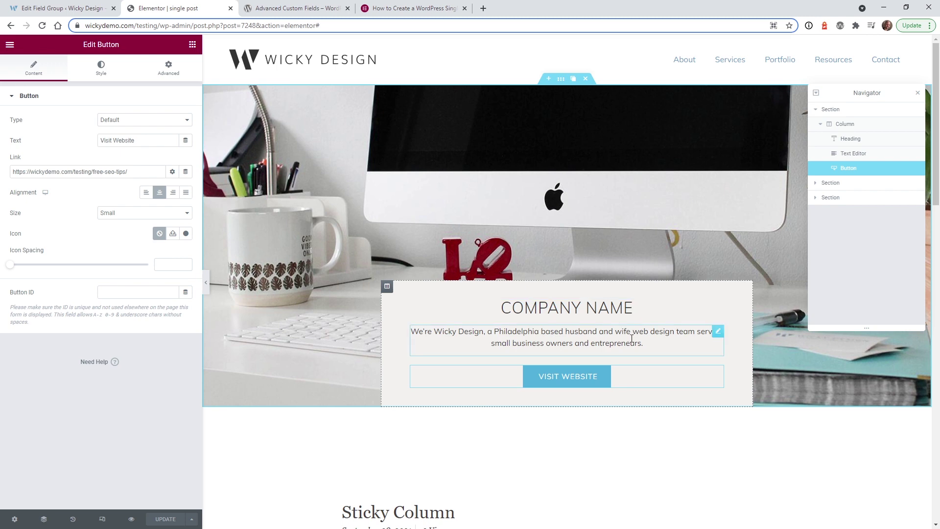
left_click(69, 9)
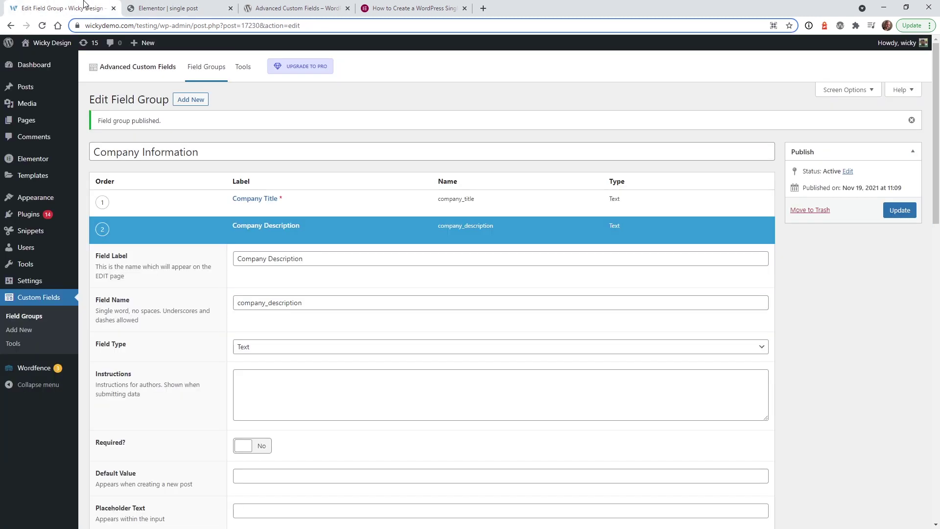
Step: Make Company Description a required Text Area field with 8 rows
left_click(252, 350)
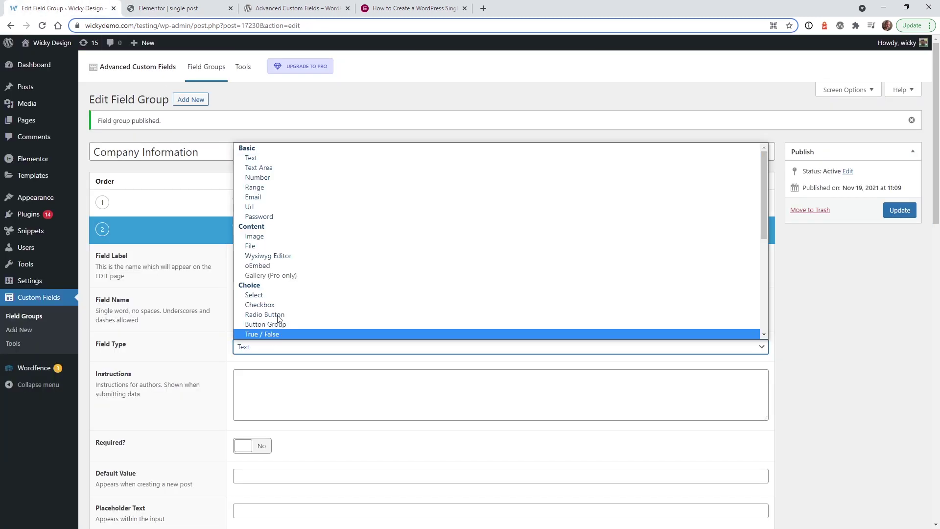
left_click(272, 167)
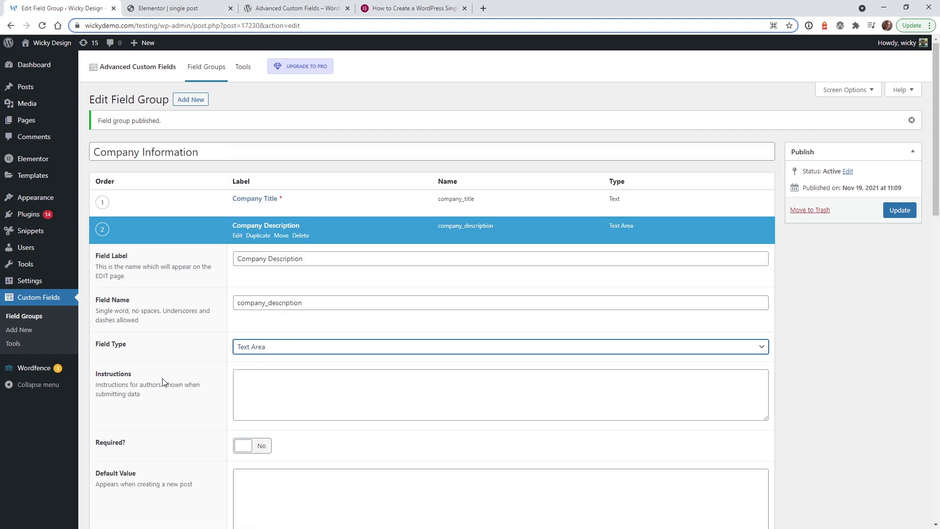
scroll(176, 400, "down", 4)
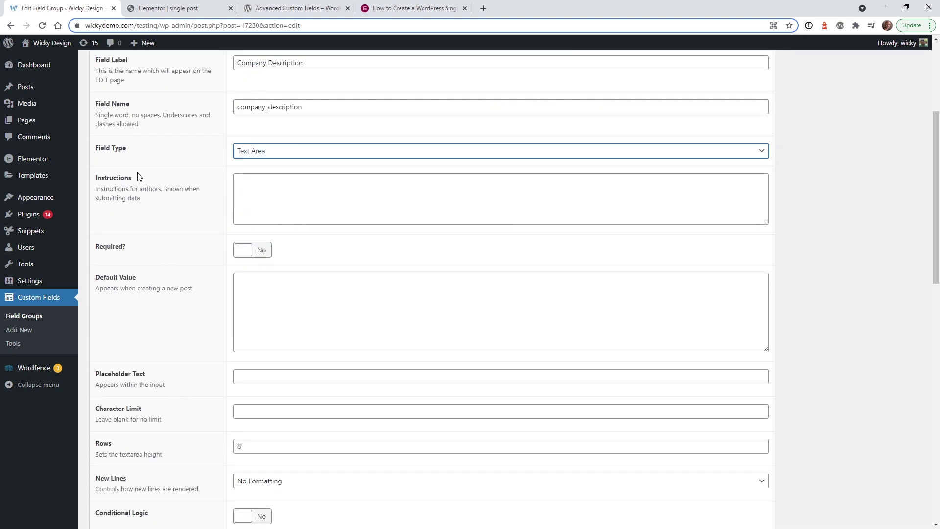
left_click(249, 250)
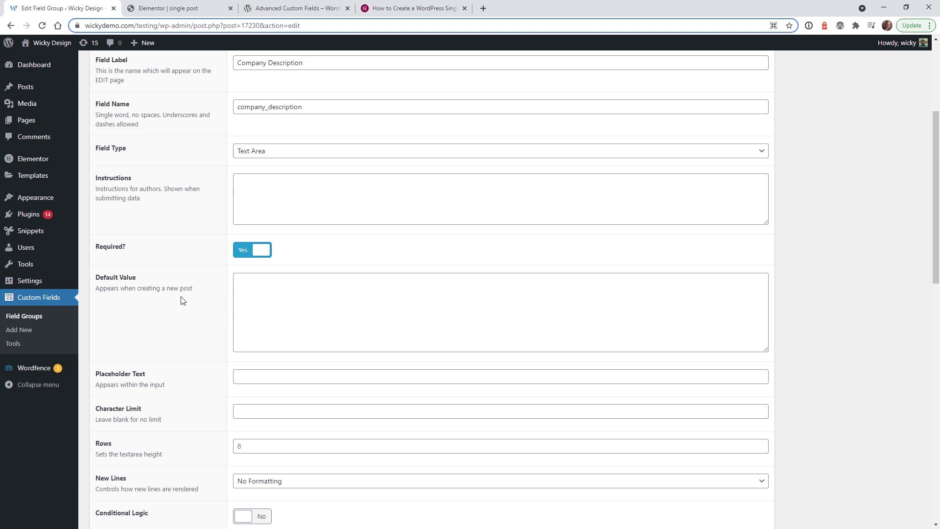
scroll(182, 300, "down", 2)
left_click(250, 348)
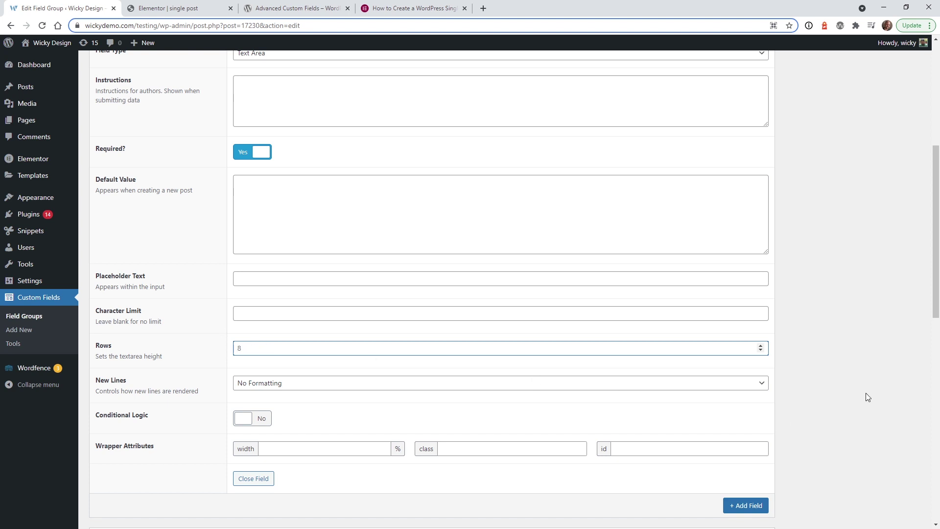
scroll(865, 397, "down", 4)
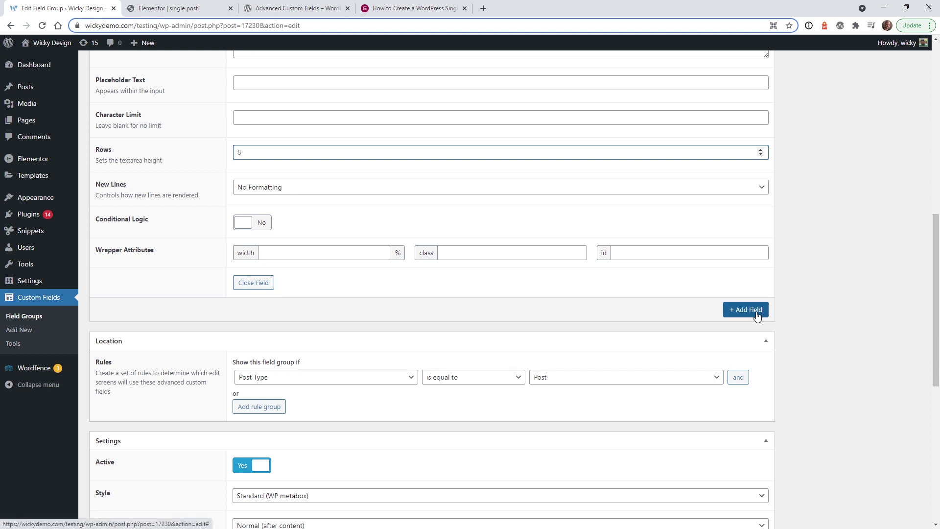
Step: Add a third field labelled 'Company URL'
left_click(757, 313)
left_click(161, 5)
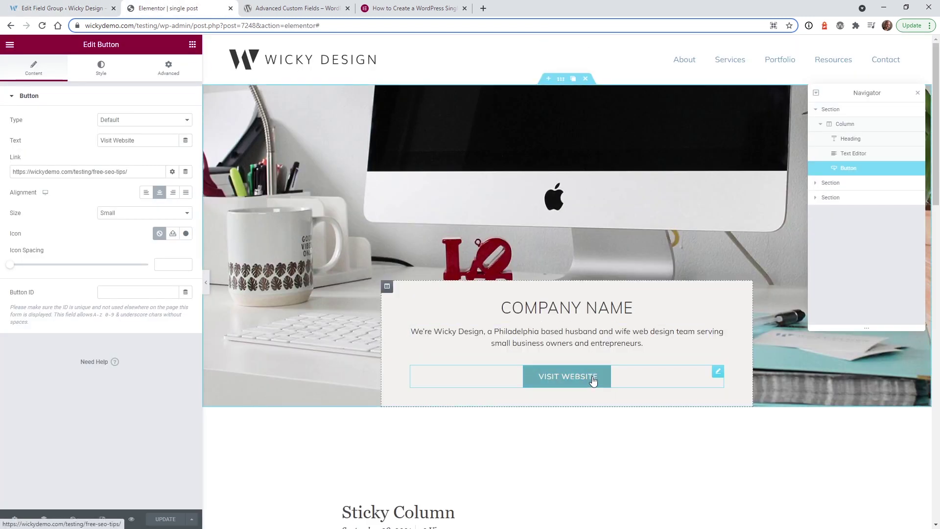
left_click(71, 4)
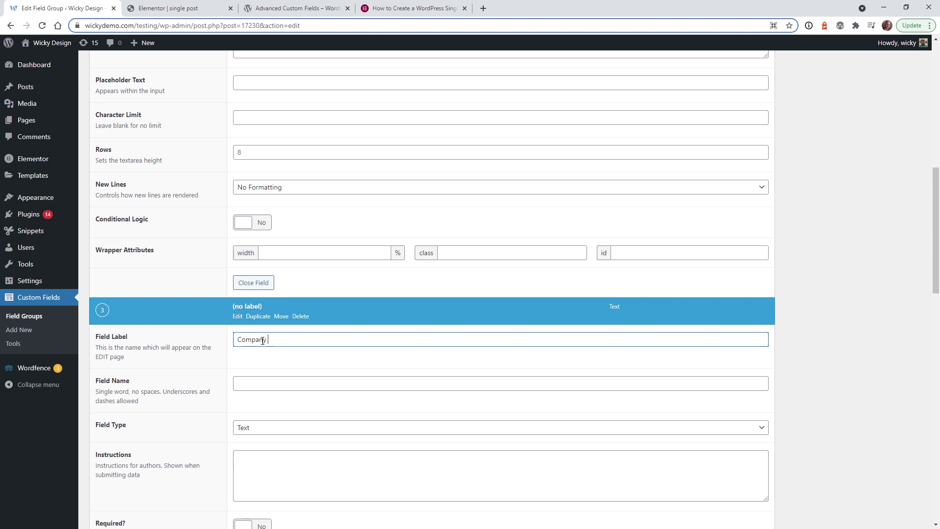
left_click(820, 325)
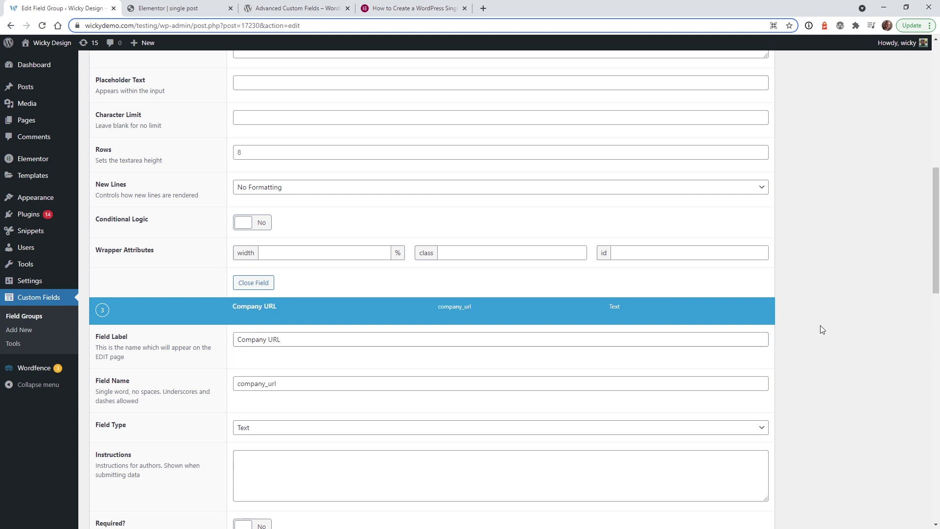
scroll(426, 227, "down", 6)
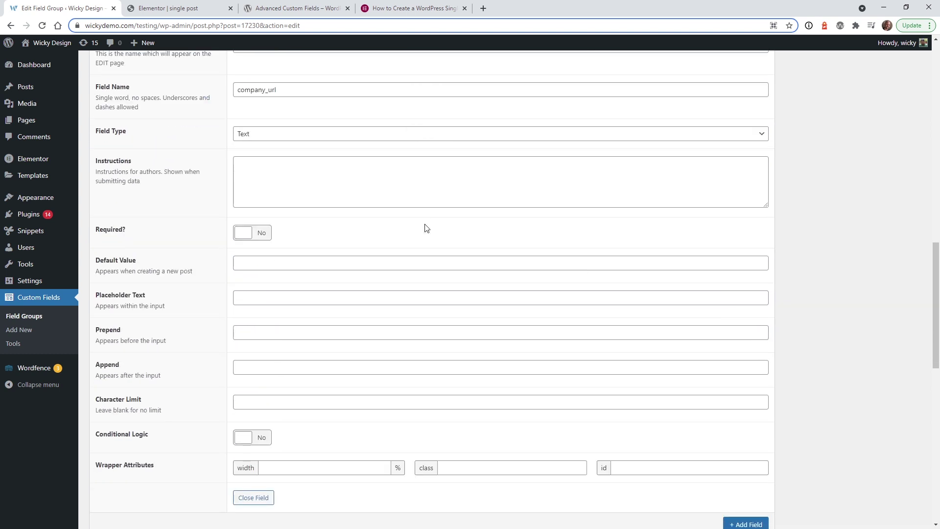
Step: Set Company URL to the Url field type and make it required
left_click(257, 136)
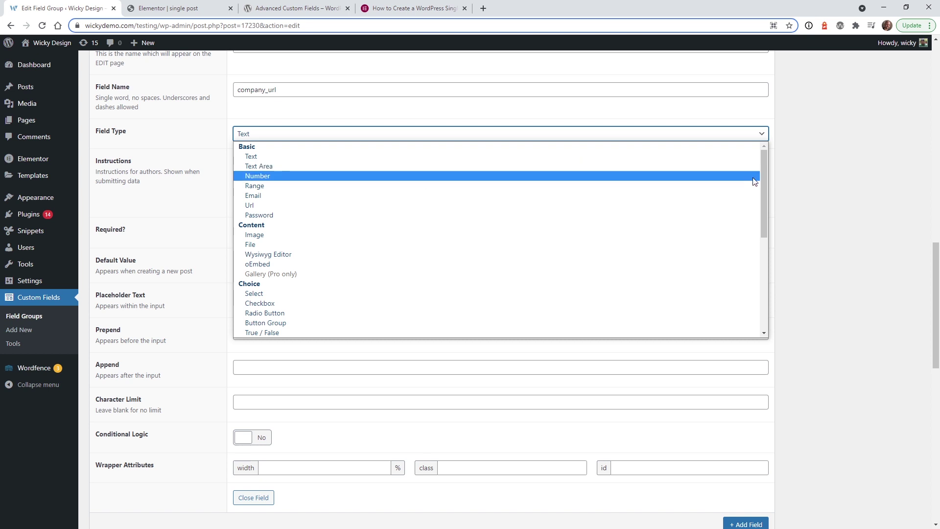
mouse_move(765, 178)
left_mouse_down()
mouse_move(760, 298)
mouse_move(771, 173)
mouse_move(803, 244)
mouse_move(803, 287)
mouse_move(796, 181)
left_mouse_up()
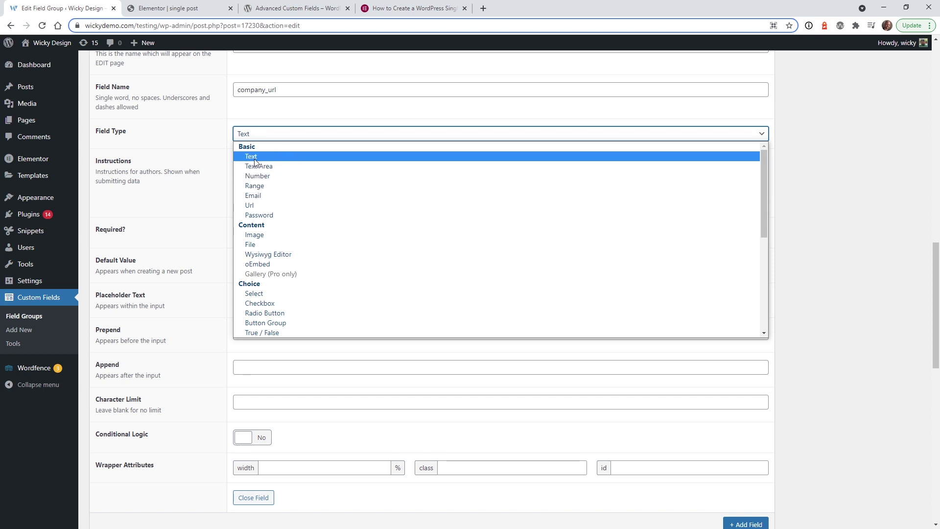
left_click(257, 204)
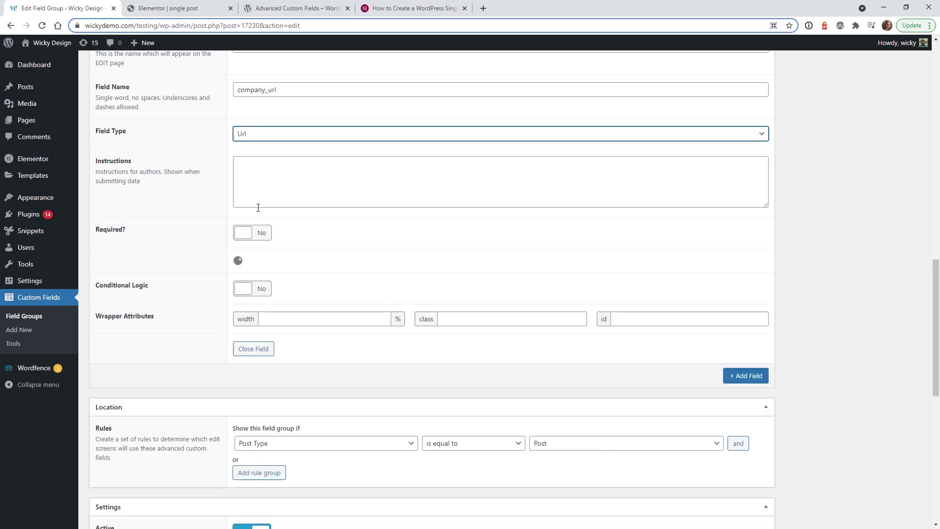
left_click(258, 242)
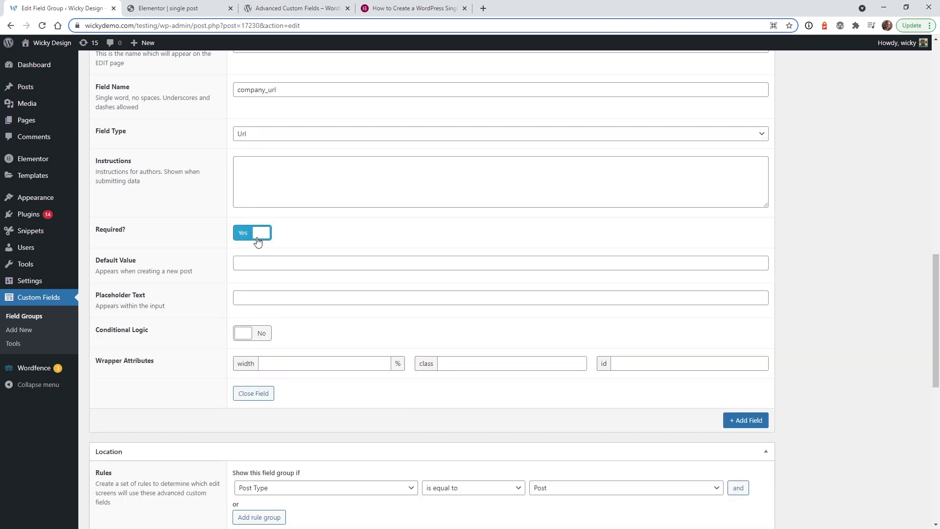
scroll(198, 256, "up", 2)
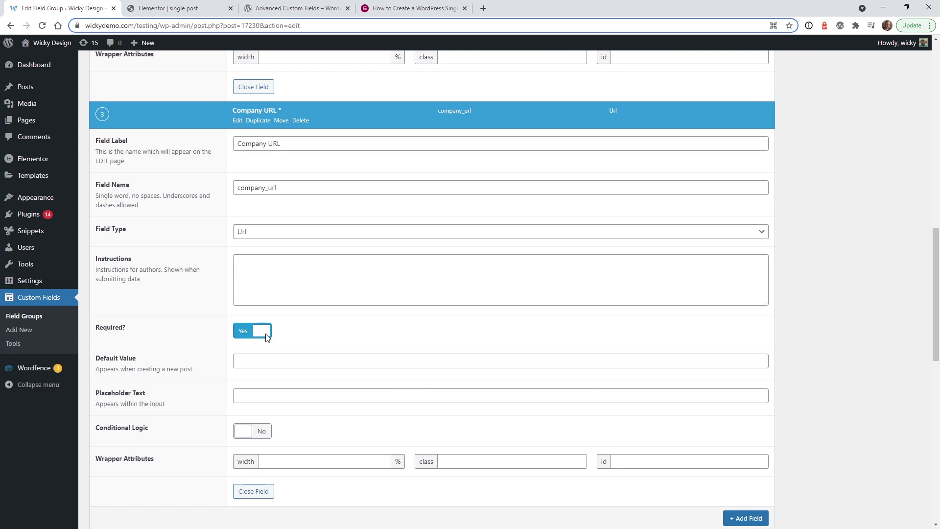
scroll(198, 367, "down", 2)
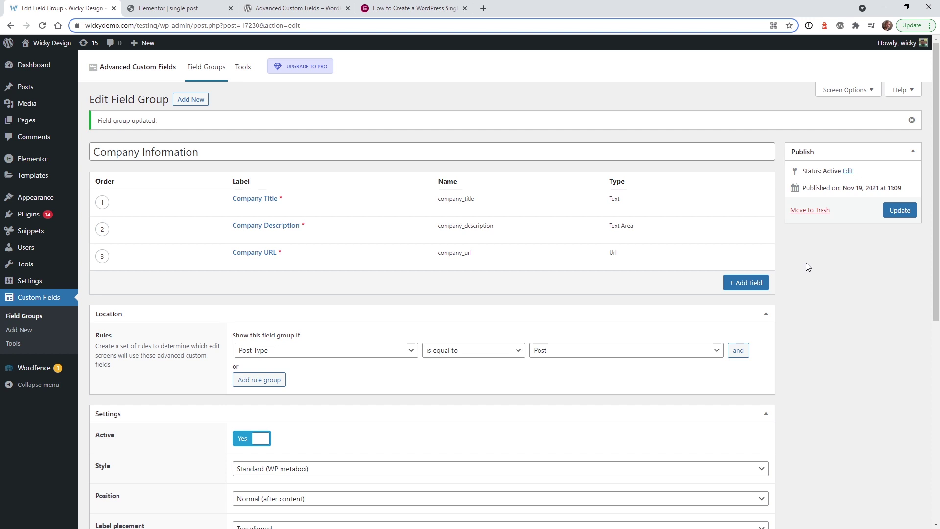
scroll(807, 266, "down", 2)
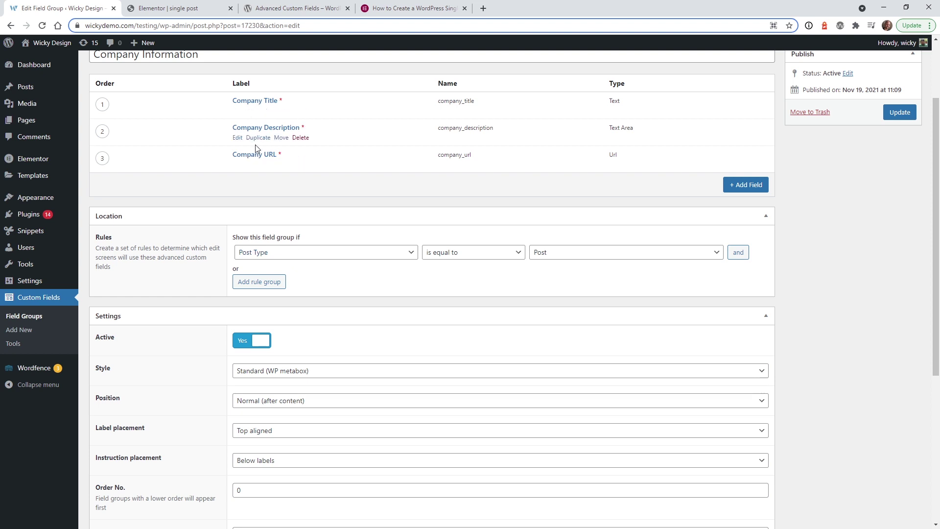
left_click(295, 252)
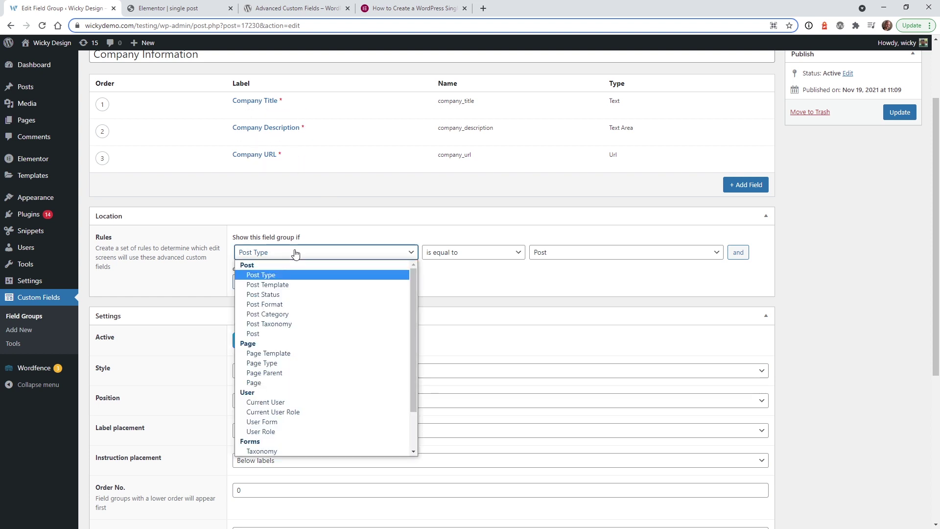
left_click(263, 276)
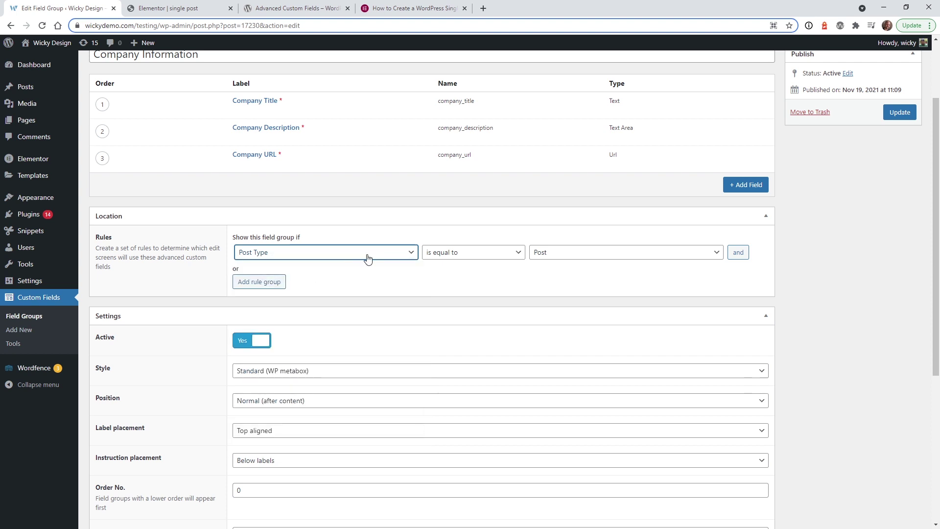
left_click(465, 253)
left_click(465, 266)
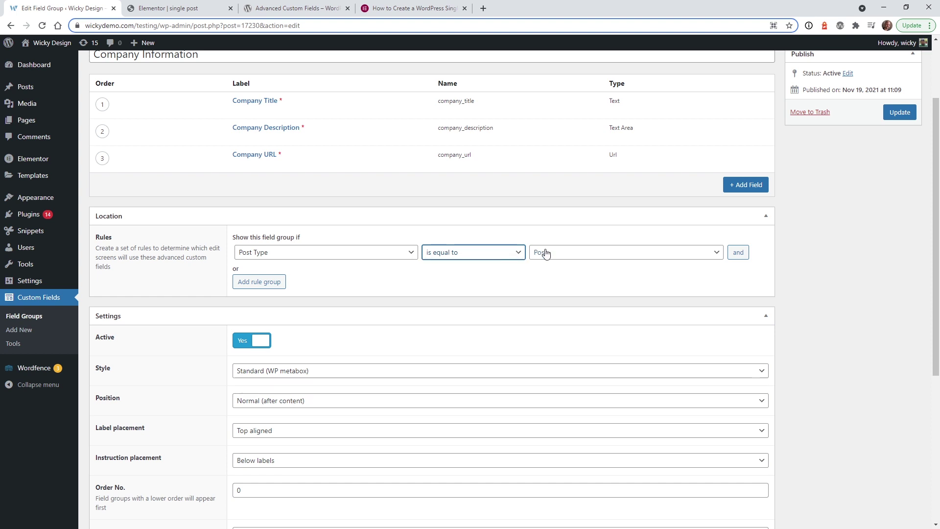
left_click(546, 252)
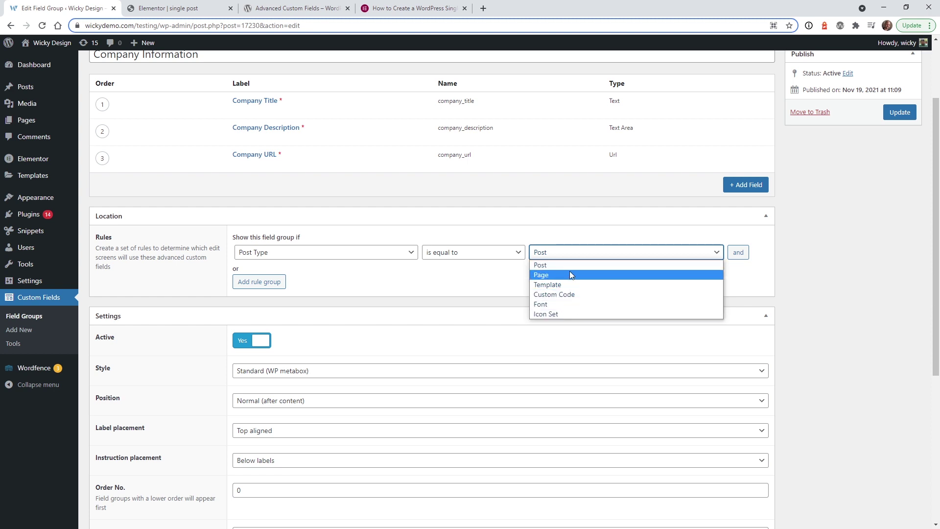
left_click(824, 263)
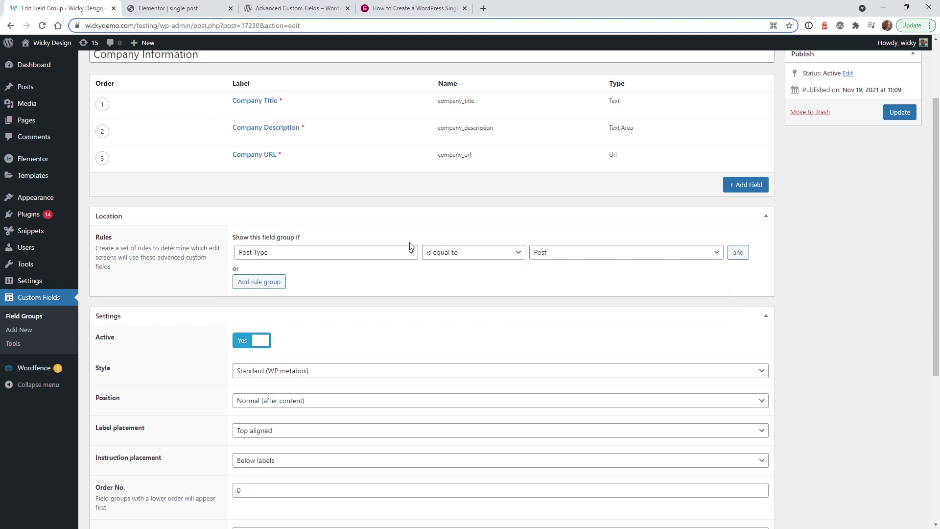
left_click(372, 256)
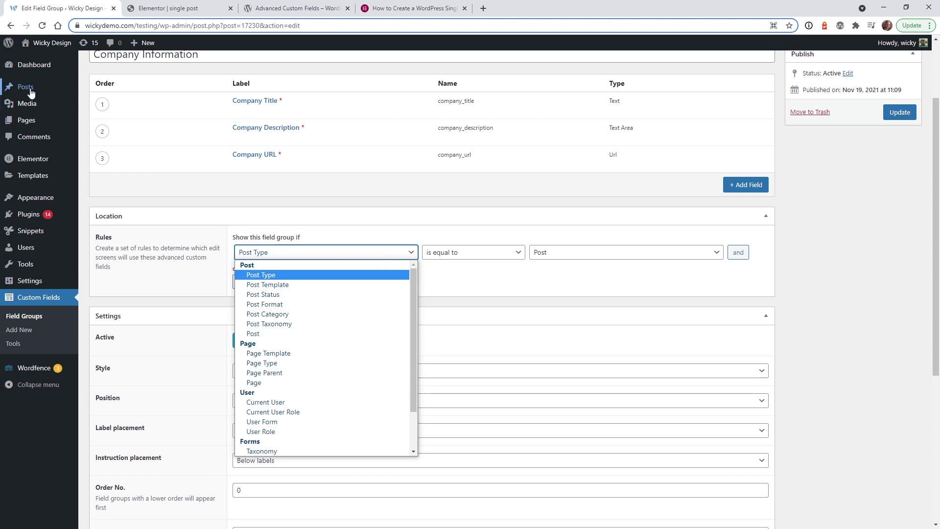
Step: Keep style Standard (WP metabox), set position to Side, then go to All Posts
mouse_move(31, 88)
scroll(352, 237, "down", 4)
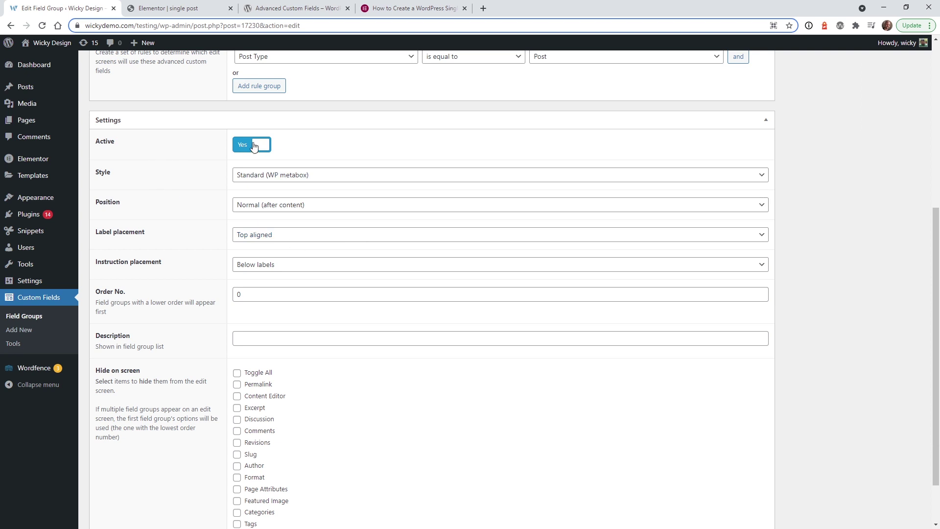
left_click(275, 177)
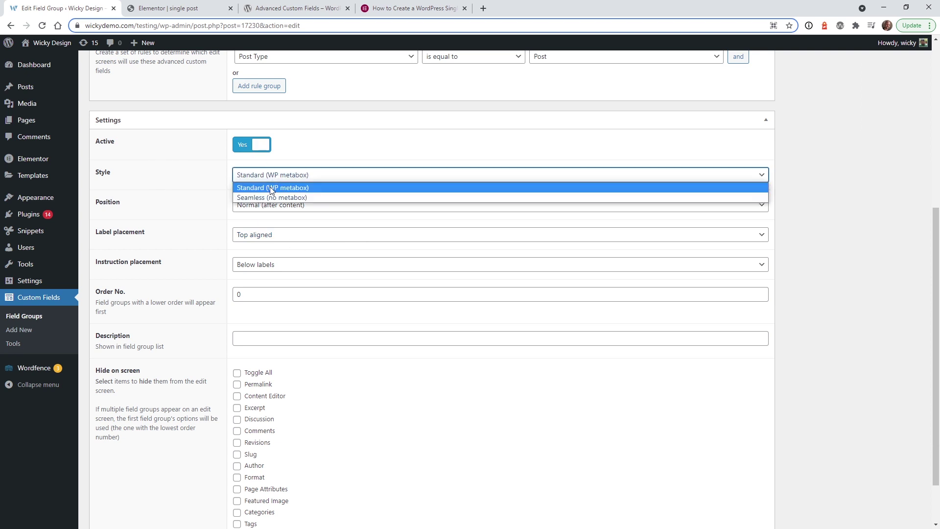
left_click(289, 187)
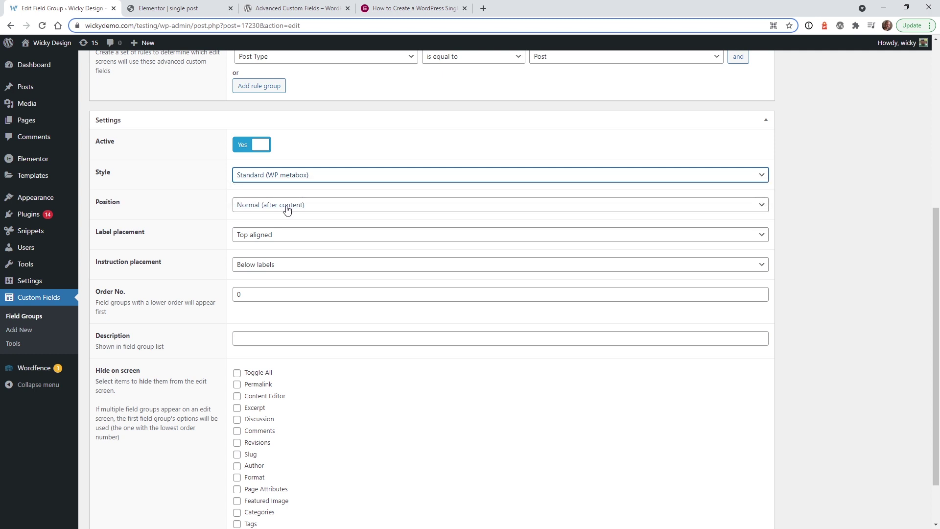
left_click(287, 207)
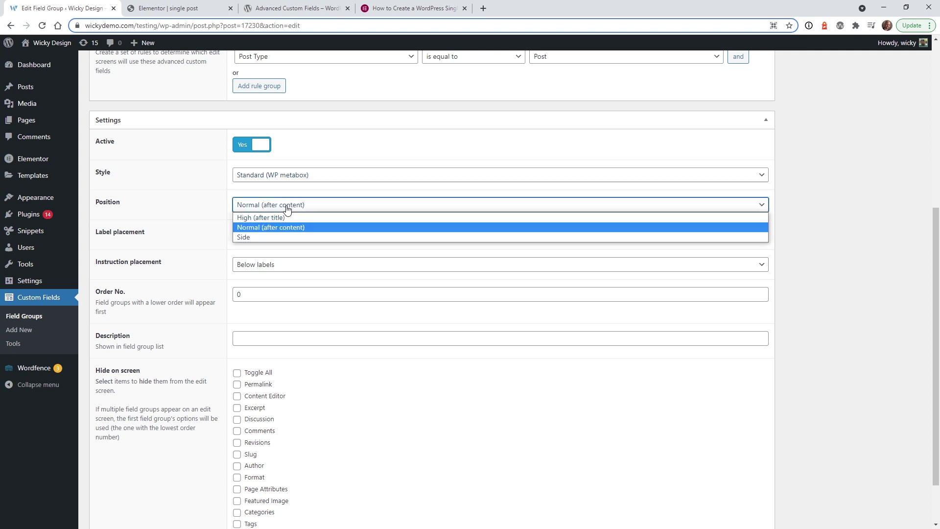
left_click(274, 237)
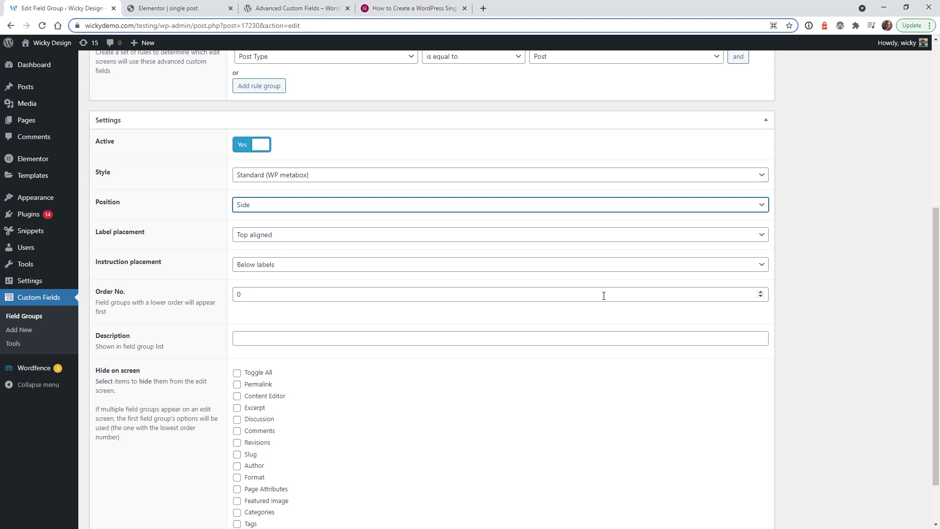
scroll(780, 317, "down", 2)
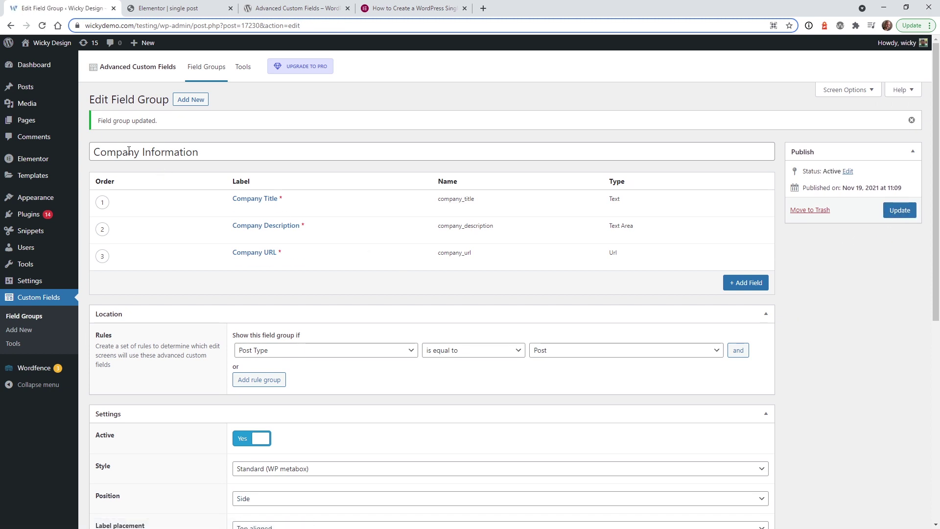
left_click(24, 91)
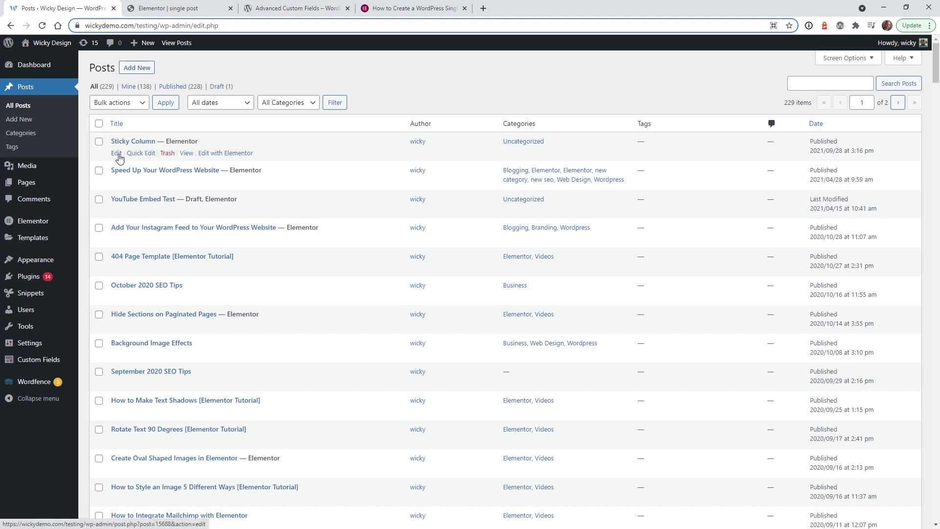
Step: Open the Sticky Column post and scroll to its Company Title, Description and URL fields
left_click(117, 154)
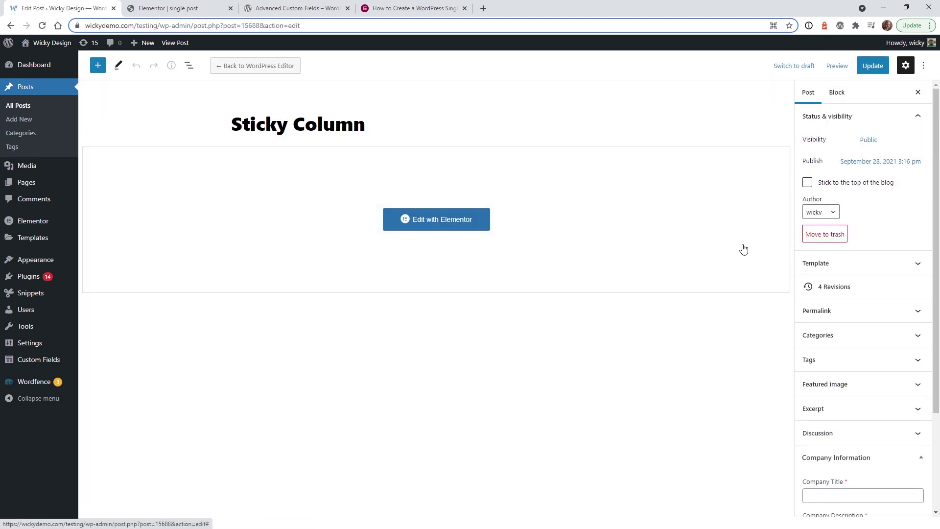
scroll(859, 305, "down", 2)
scroll(863, 307, "down", 1)
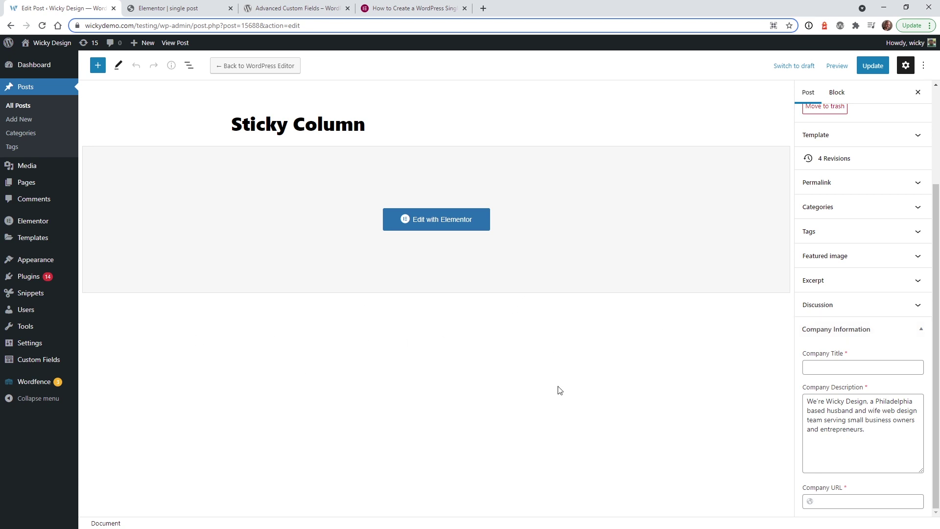
Step: Set the Company Information field group's Position to Normal (after content), save it, and return to All Posts
left_click(46, 363)
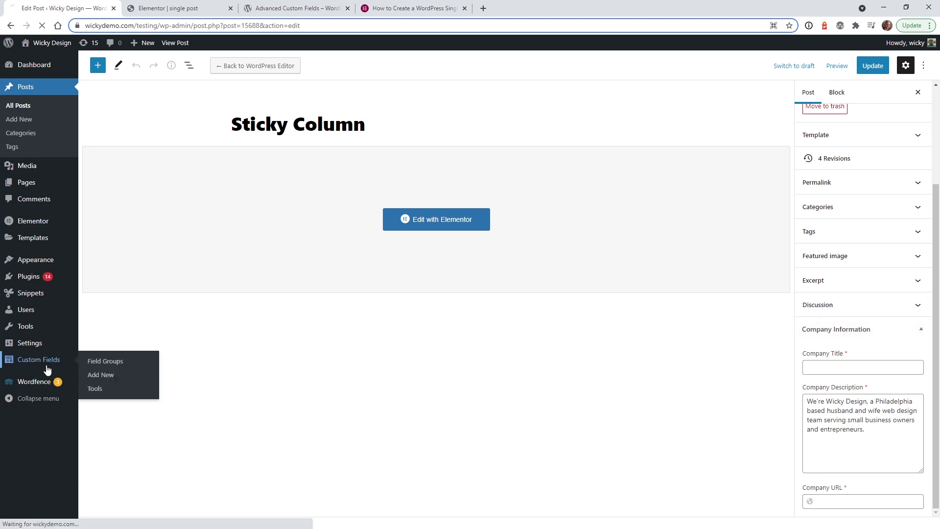
left_click(168, 154)
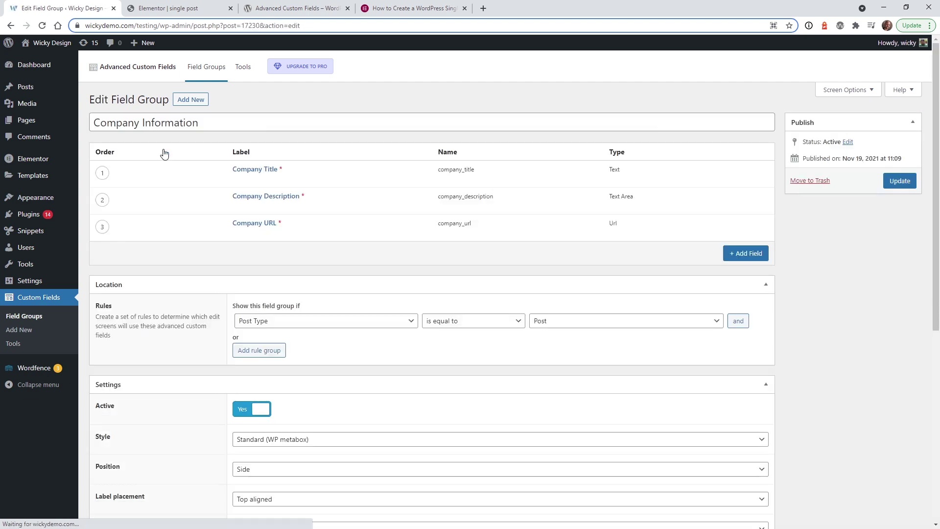
scroll(206, 294, "down", 4)
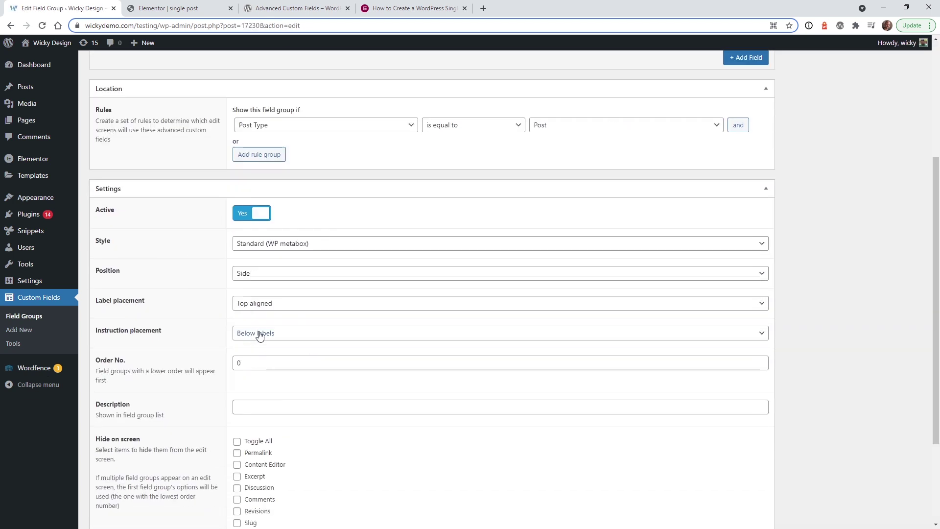
left_click(264, 277)
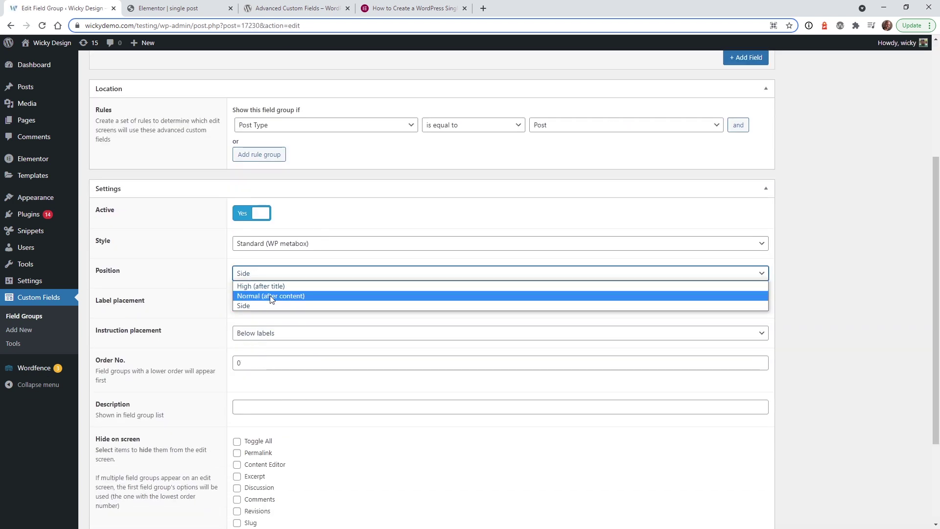
left_click(272, 297)
scroll(808, 98, "up", 4)
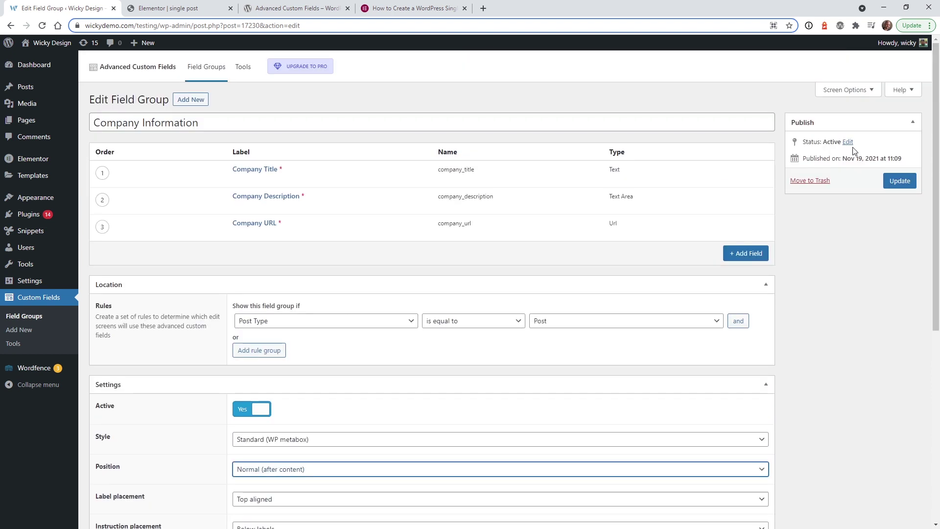
left_click(900, 181)
left_click(34, 92)
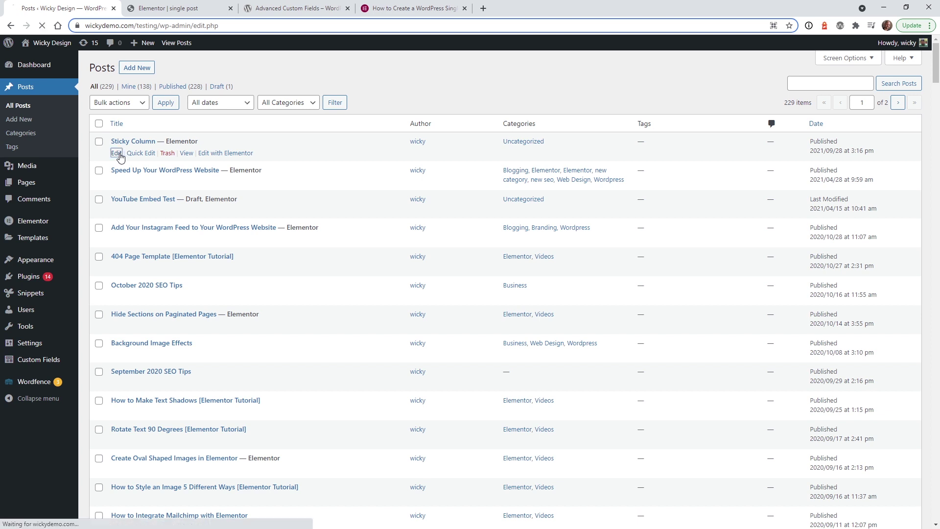
Step: Edit the Sticky Column post and enter 'Wicky Design' as its Company Title
left_click(117, 153)
scroll(205, 325, "down", 1)
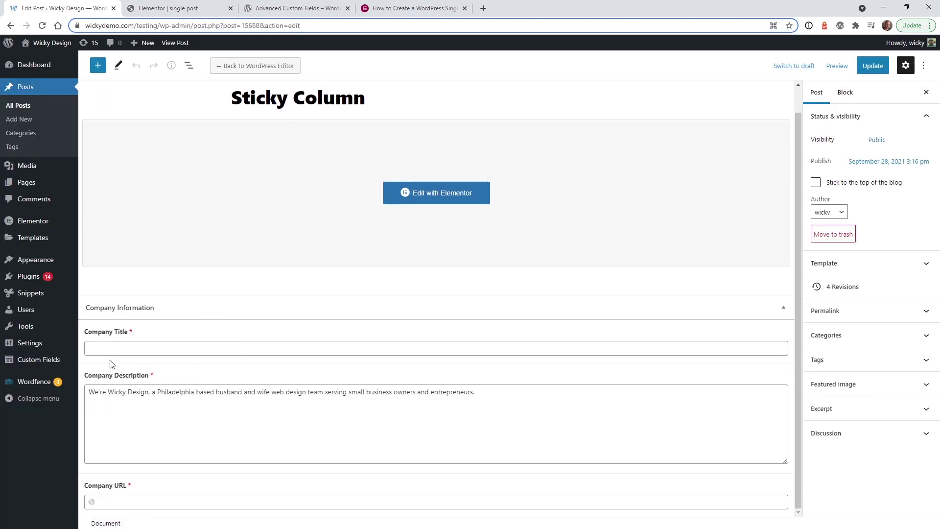
scroll(187, 383, "up", 1)
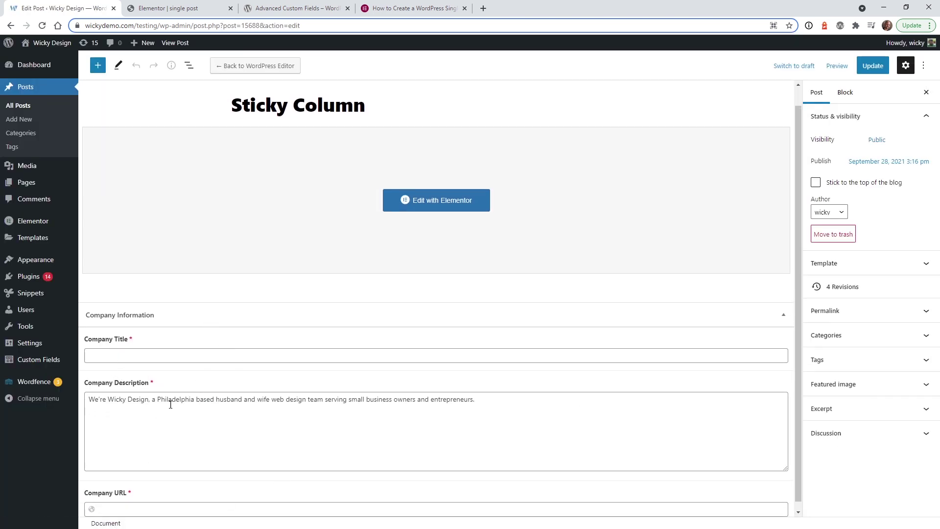
scroll(703, 421, "down", 1)
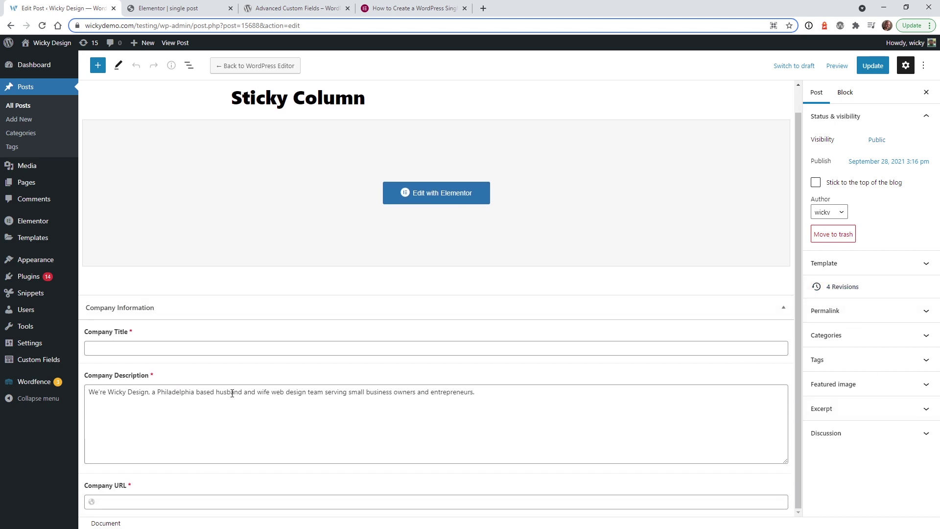
scroll(196, 387, "up", 1)
left_click(149, 378)
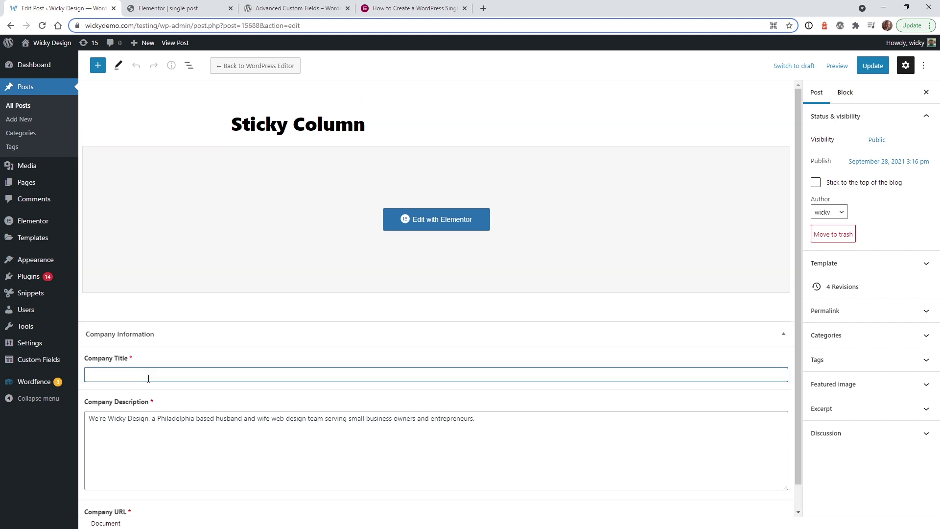
type("Wicky Design")
left_click_drag(482, 417, 72, 431)
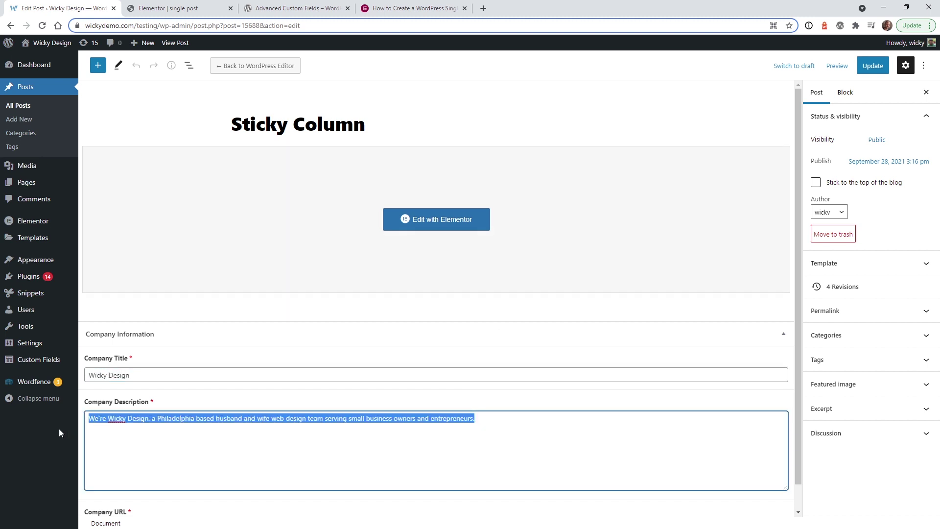
left_click(482, 424)
scroll(492, 413, "down", 1)
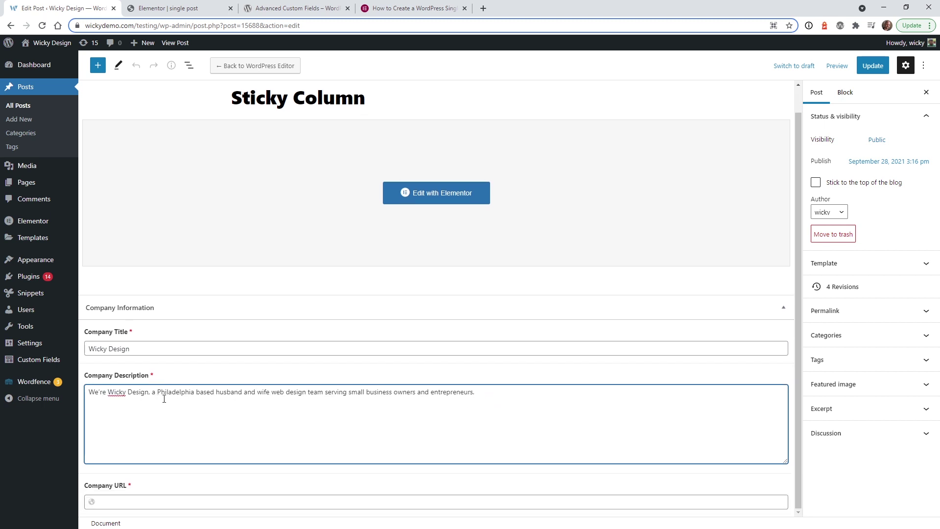
left_click(147, 502)
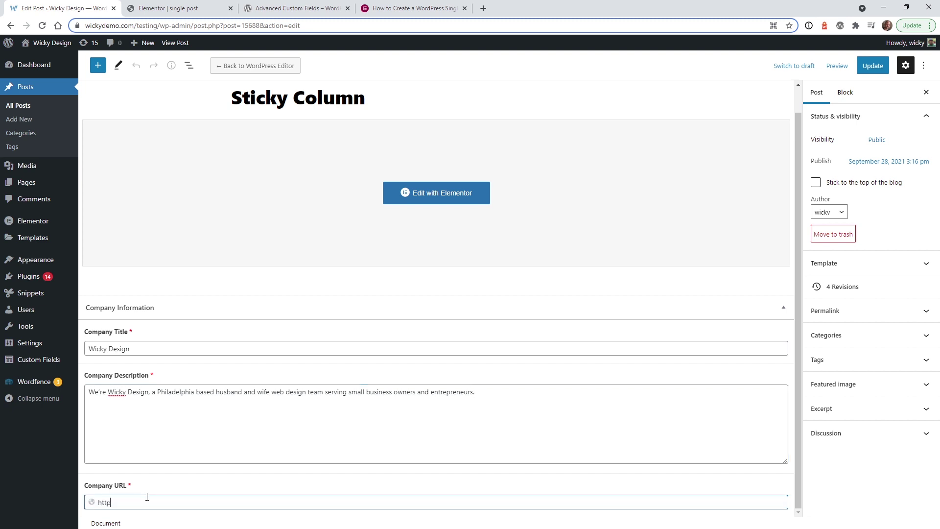
type("https://wickydesign.com/")
scroll(713, 365, "up", 1)
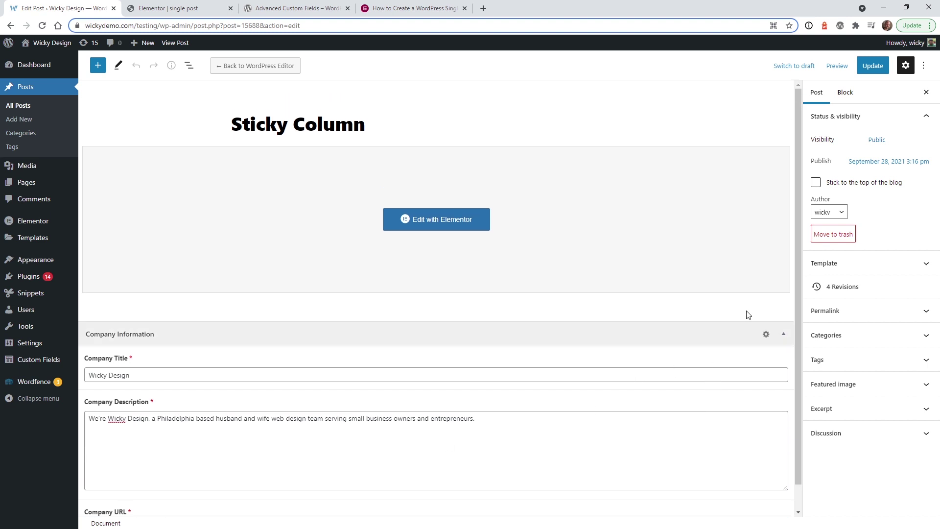
left_click(871, 67)
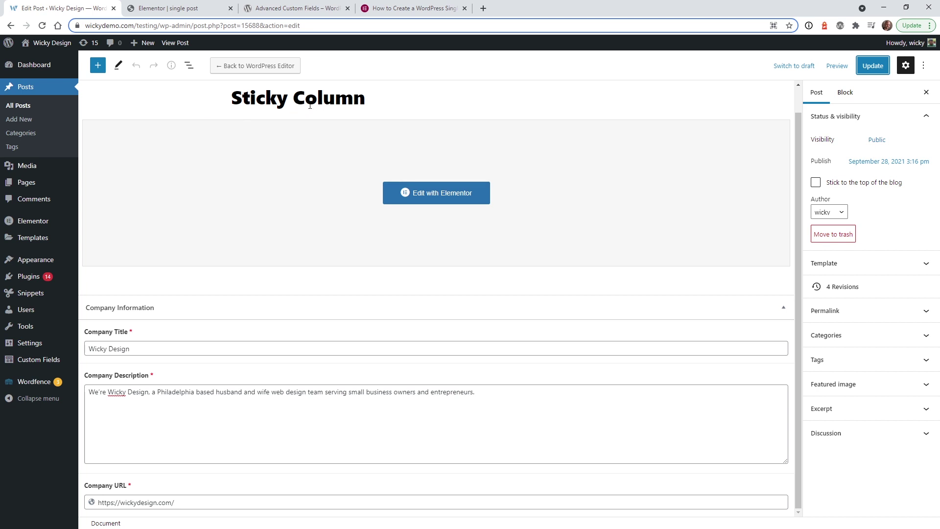
left_click(23, 111)
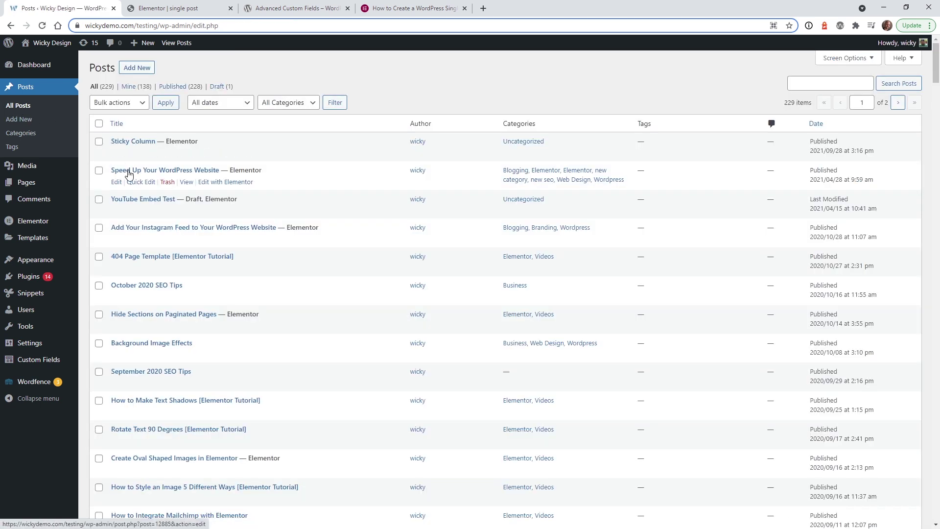
left_click(117, 183)
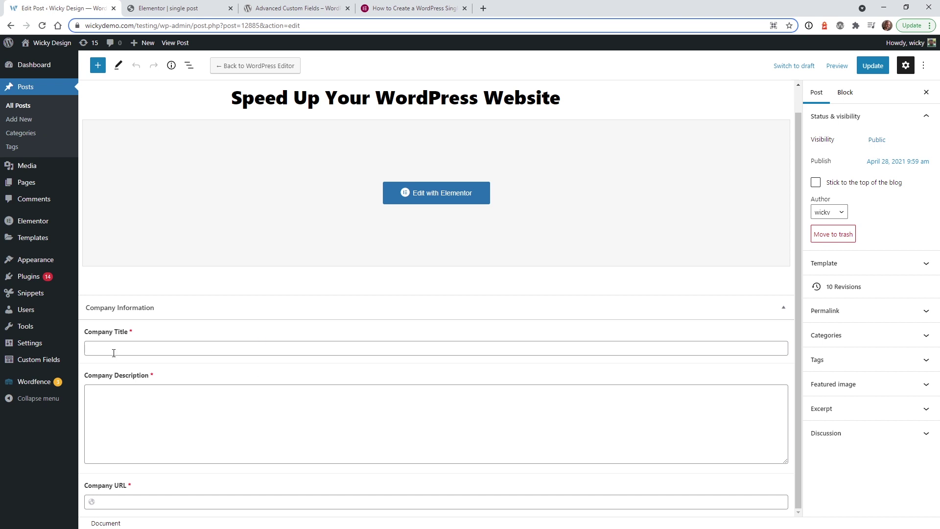
Step: Update the post with empty company fields to trigger required-field errors, then switch to the Elementor tab
left_click(872, 67)
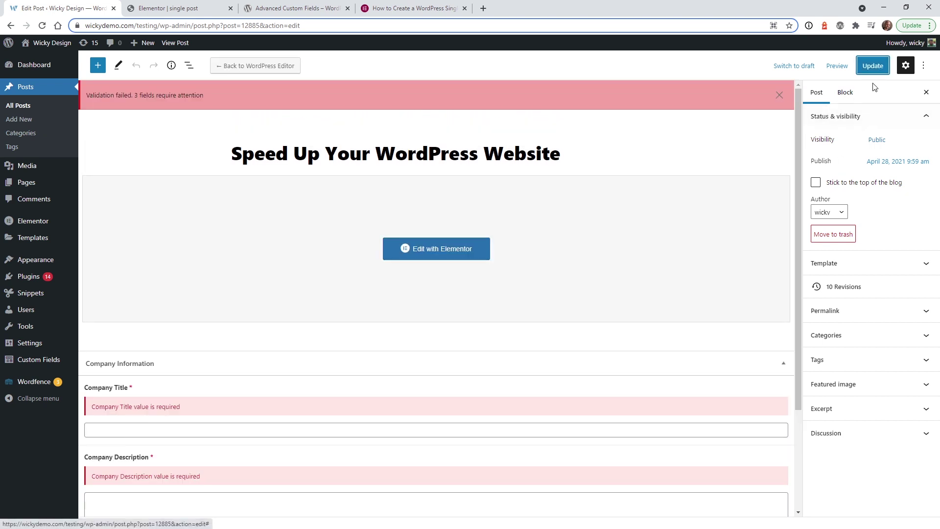
scroll(160, 381, "down", 3)
scroll(211, 424, "up", 3)
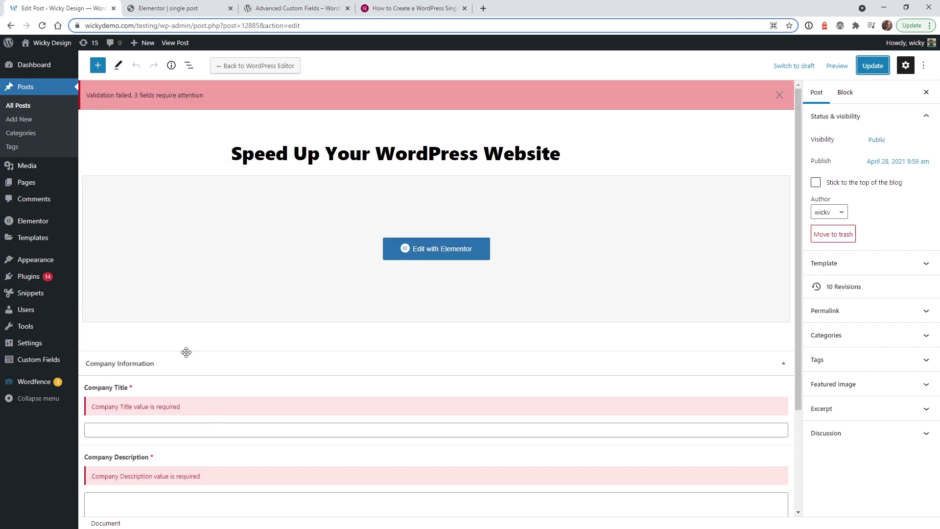
mouse_move(41, 256)
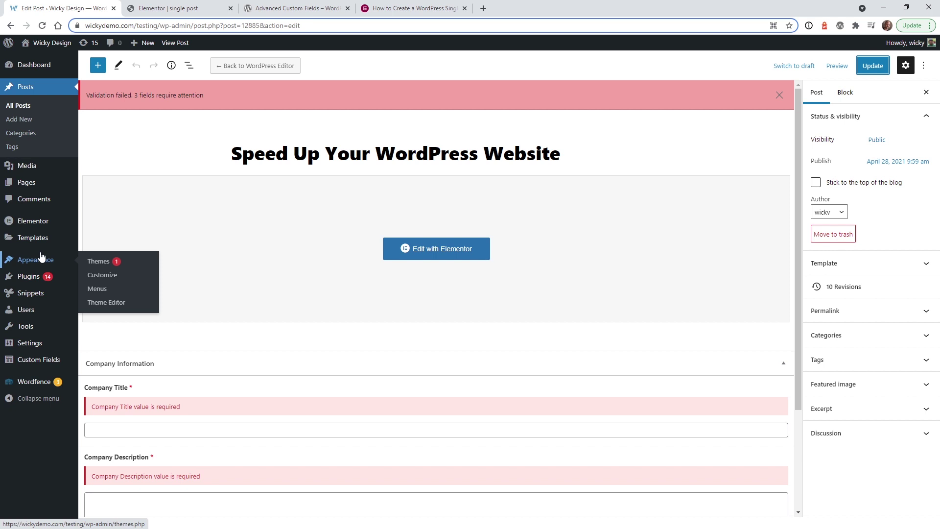
key("ctrl+Tab")
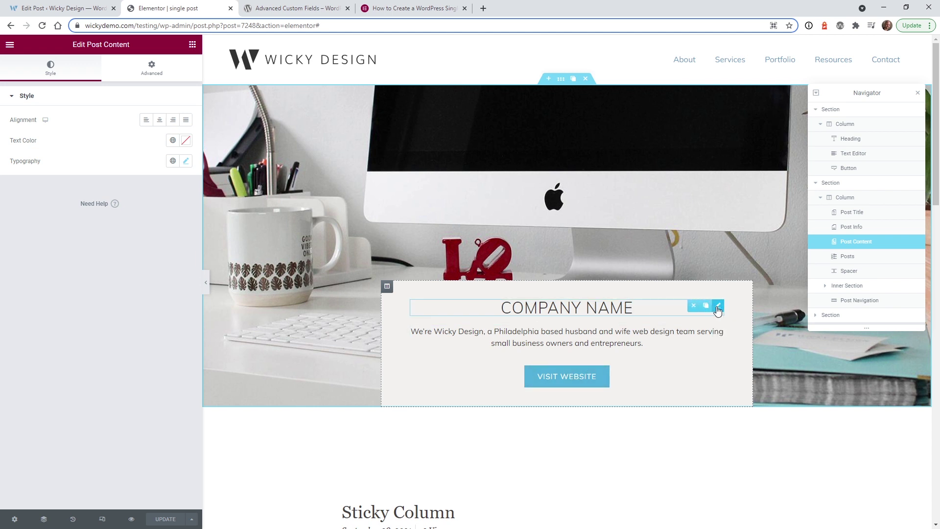
Step: Select the COMPANY NAME heading widget and open its title settings
left_click(718, 307)
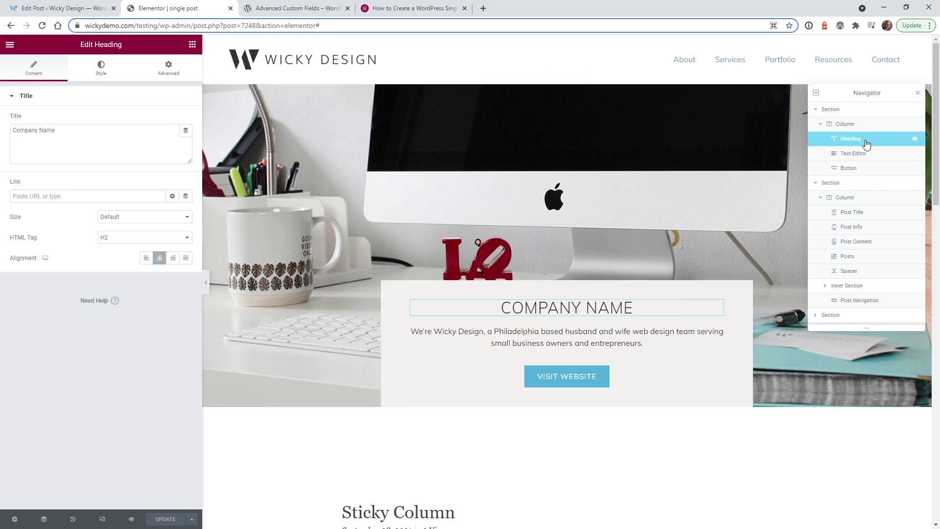
left_click(101, 134)
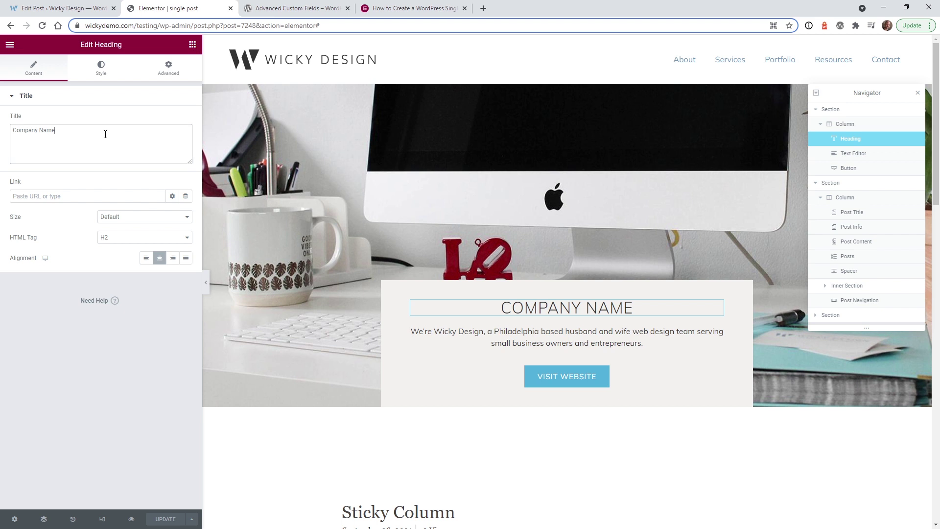
left_click(169, 98)
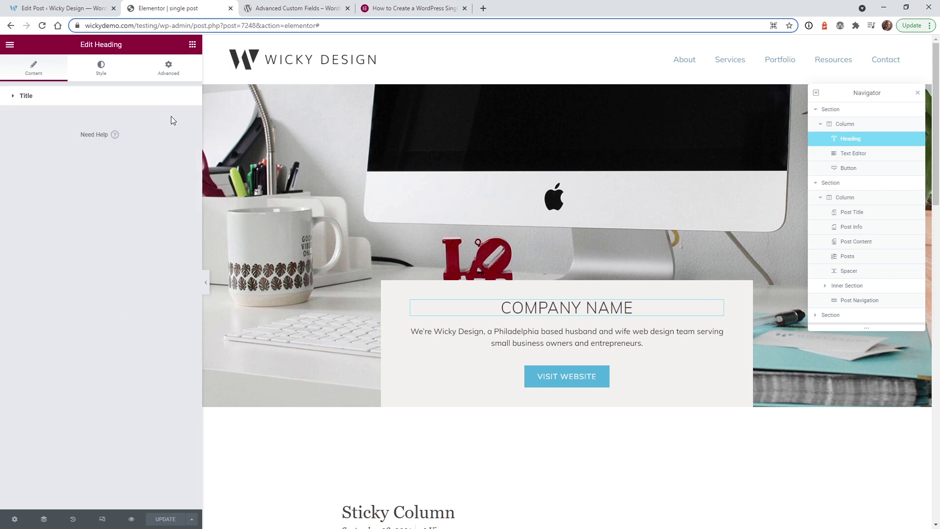
left_click(100, 101)
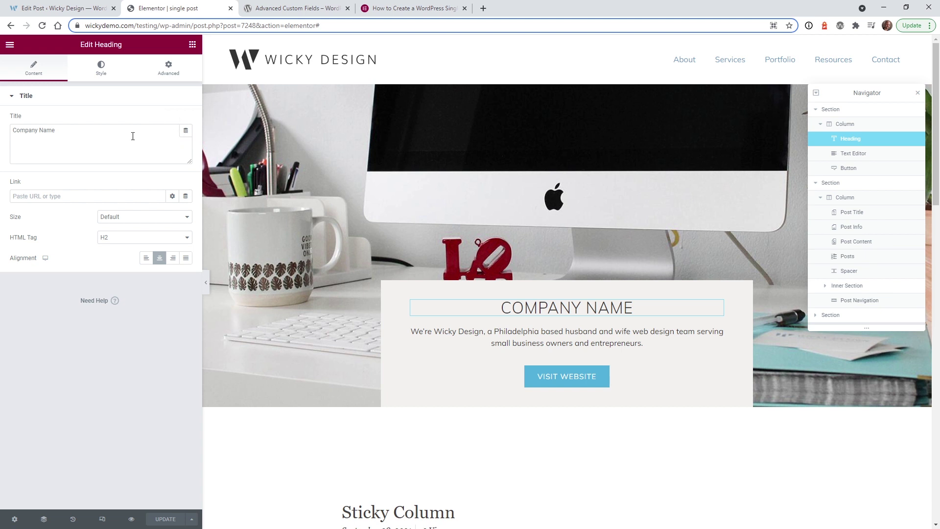
left_click(73, 134)
left_click(168, 102)
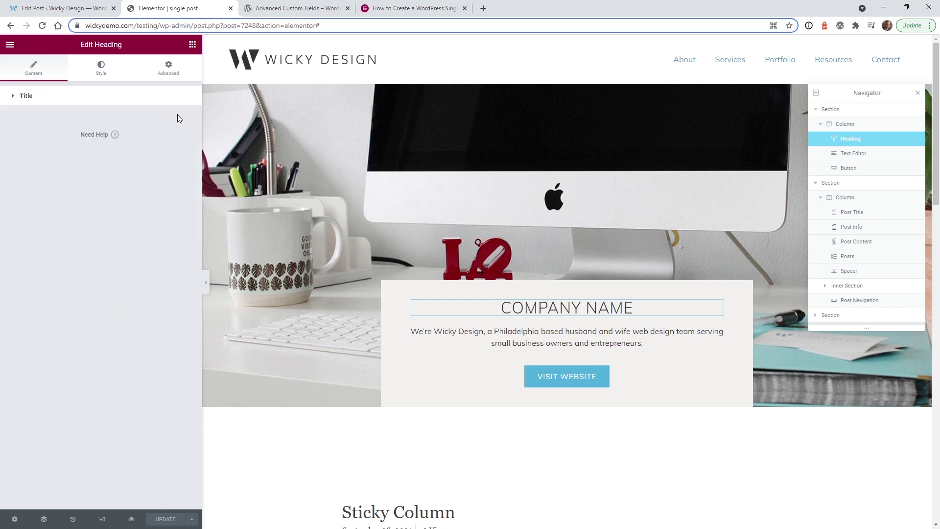
left_click(165, 100)
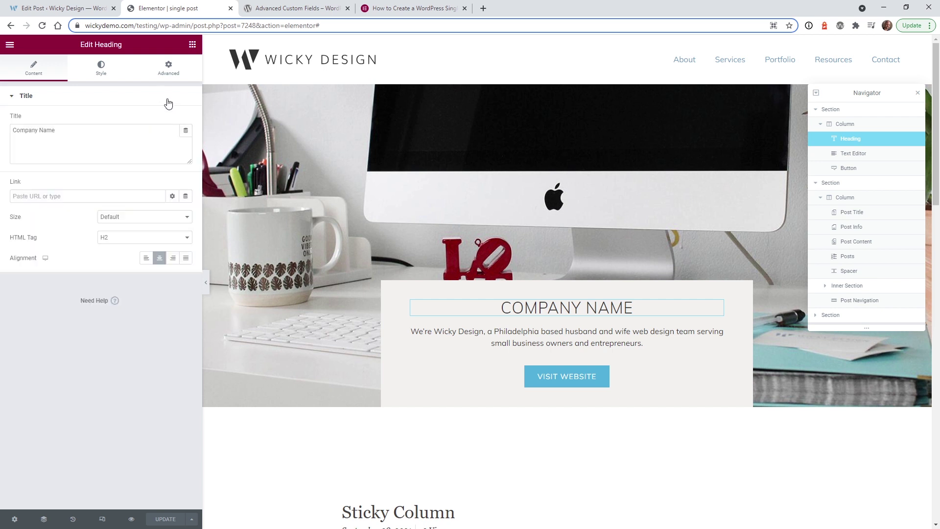
Step: Bind the heading title to the ACF Field dynamic tag with key Company Name
left_click(186, 131)
left_click_drag(187, 149, 184, 247)
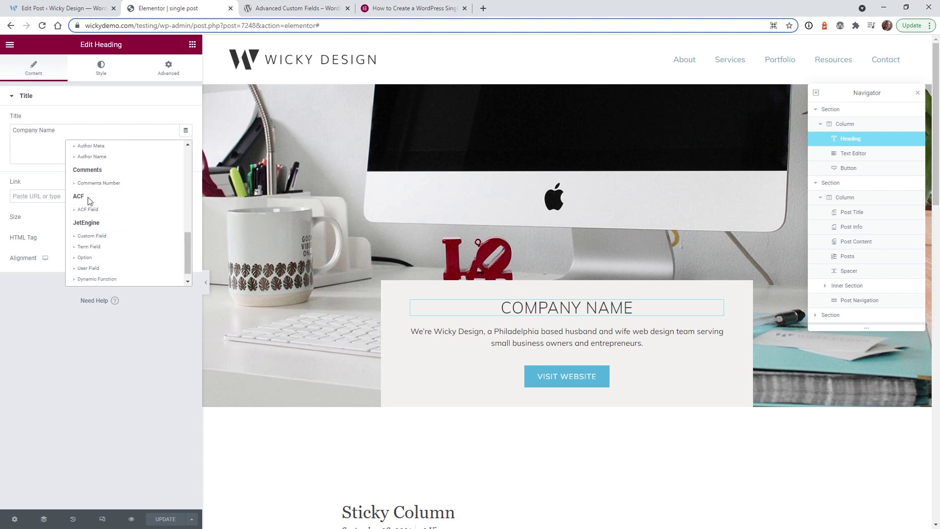
left_click(89, 212)
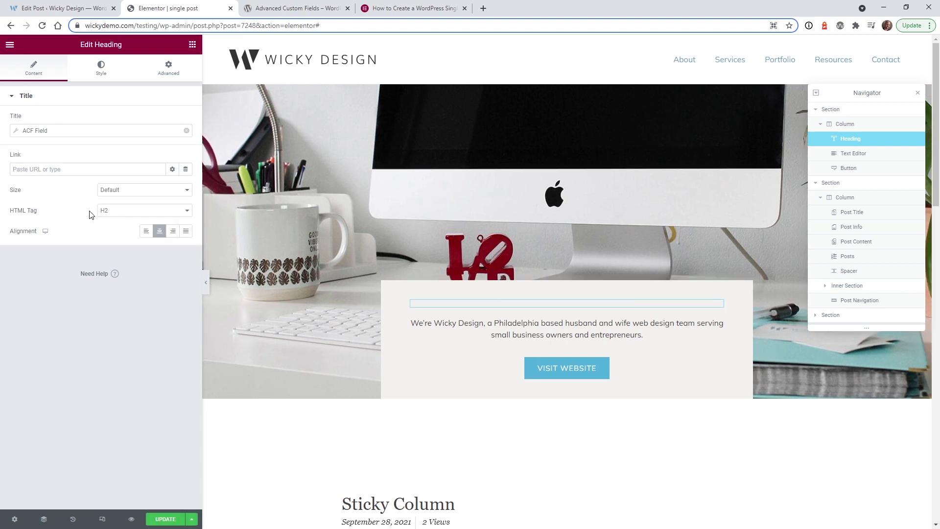
left_click(39, 132)
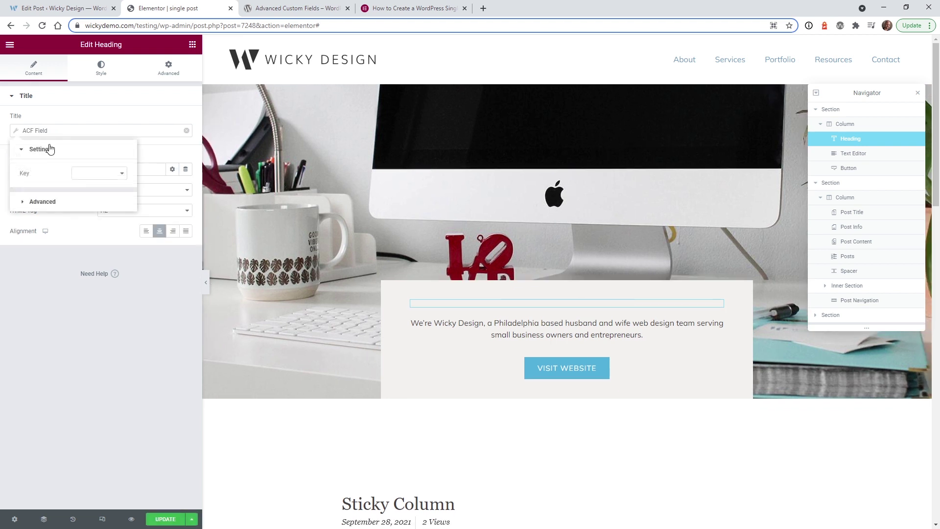
left_click(95, 174)
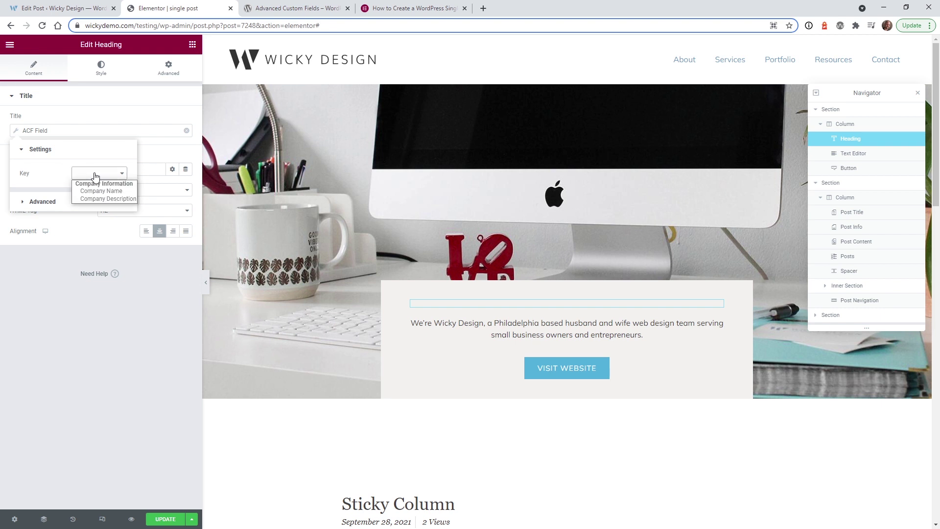
left_click(118, 192)
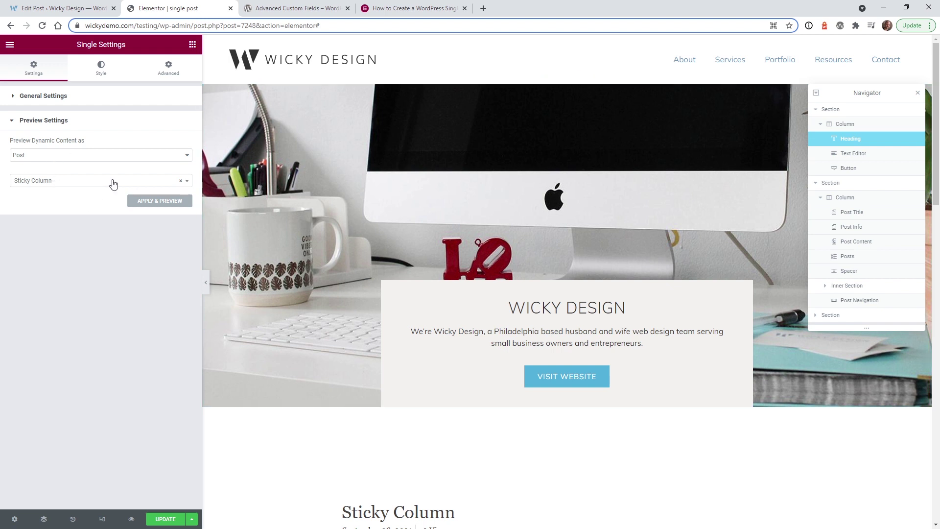
Step: Check the preview post choice, then open the hero description's Text Editor widget
left_click(61, 186)
left_click(77, 270)
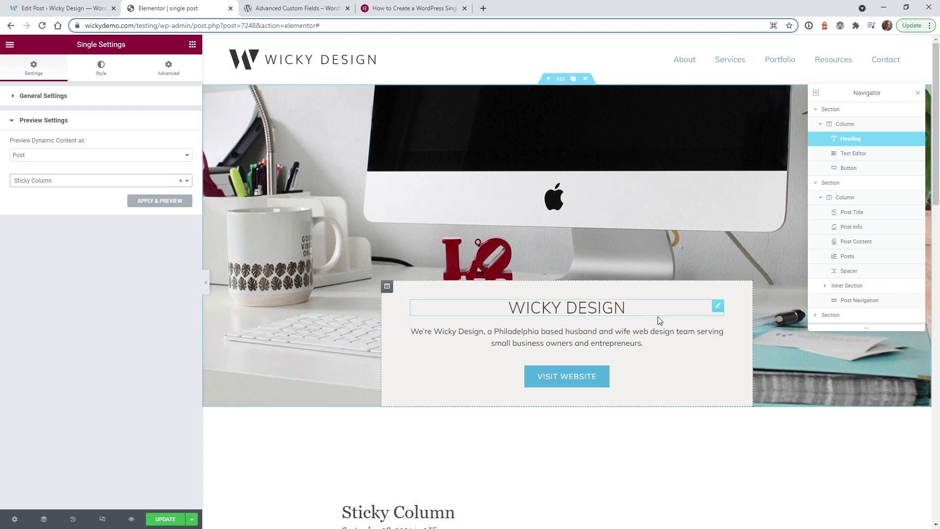
left_click(719, 335)
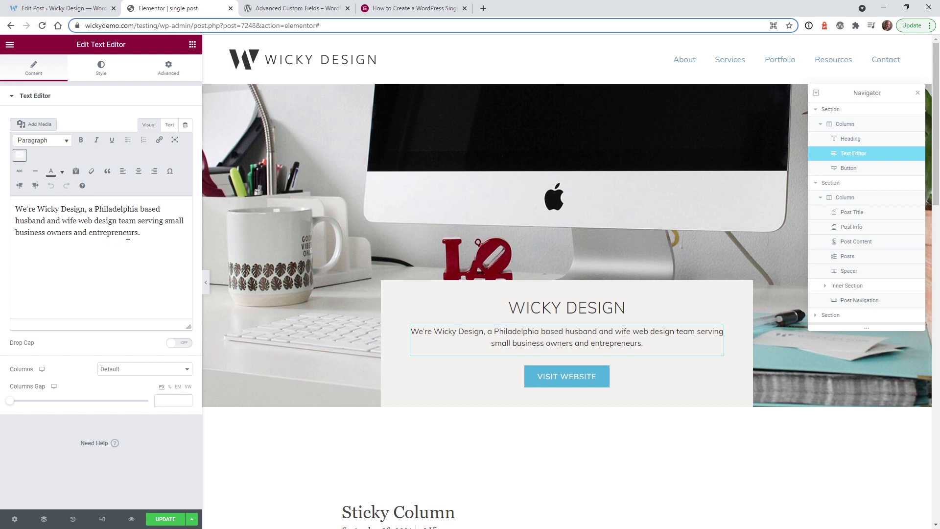
Step: Bind the description text to the ACF Field dynamic tag with key Company Description
left_click(186, 127)
left_click_drag(187, 146, 184, 229)
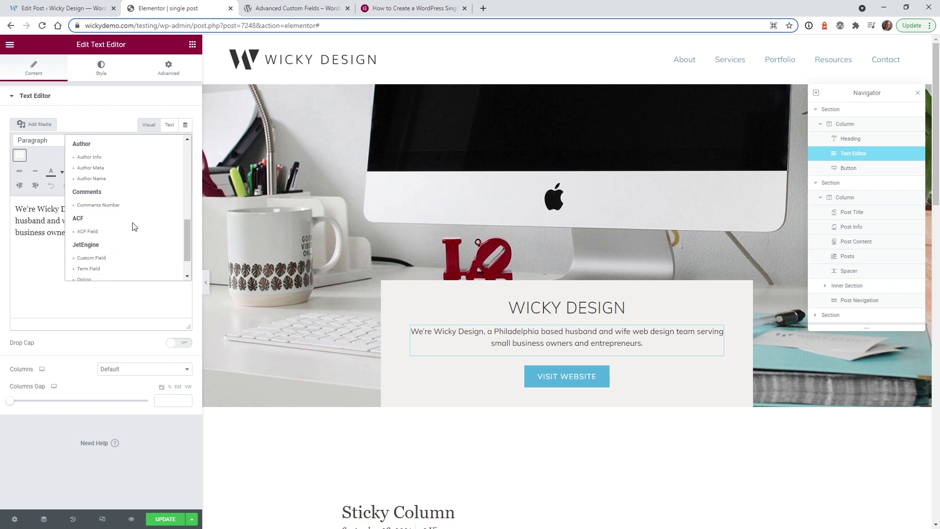
left_click(88, 232)
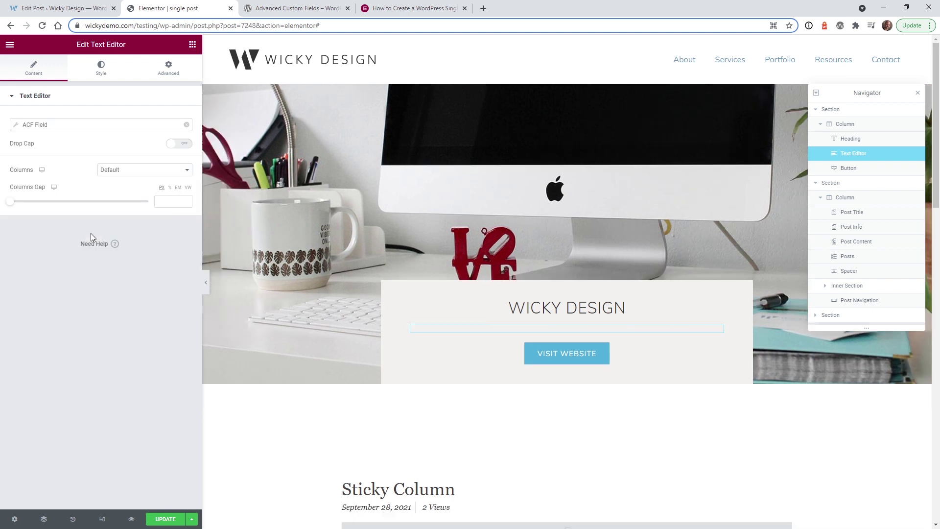
left_click(50, 128)
left_click(84, 169)
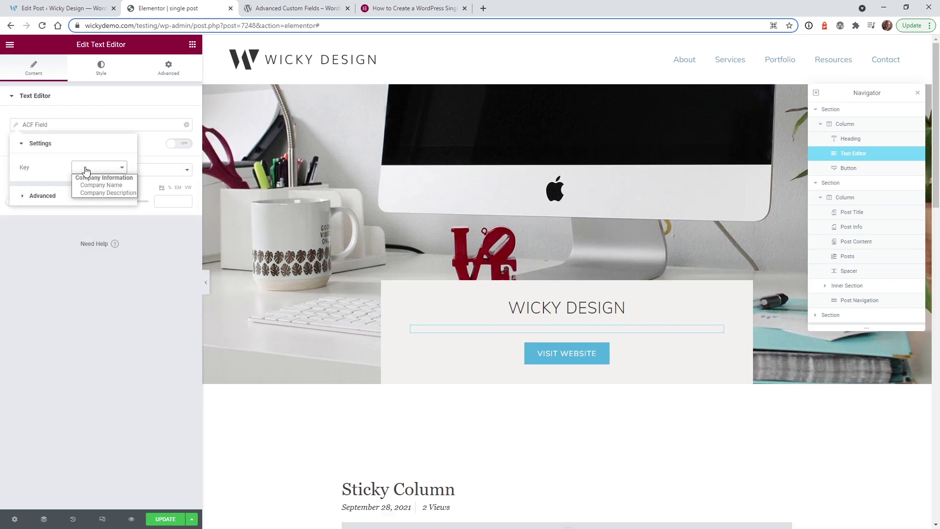
left_click(110, 193)
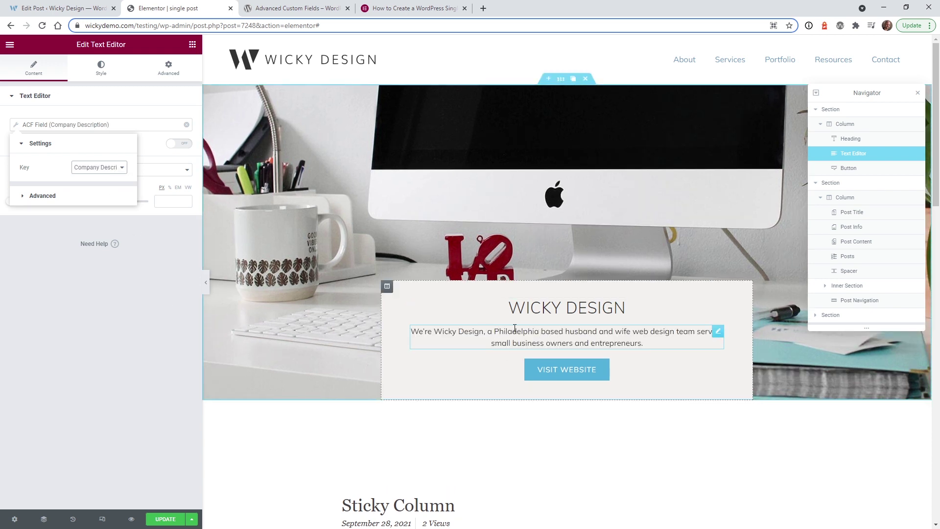
left_click(126, 382)
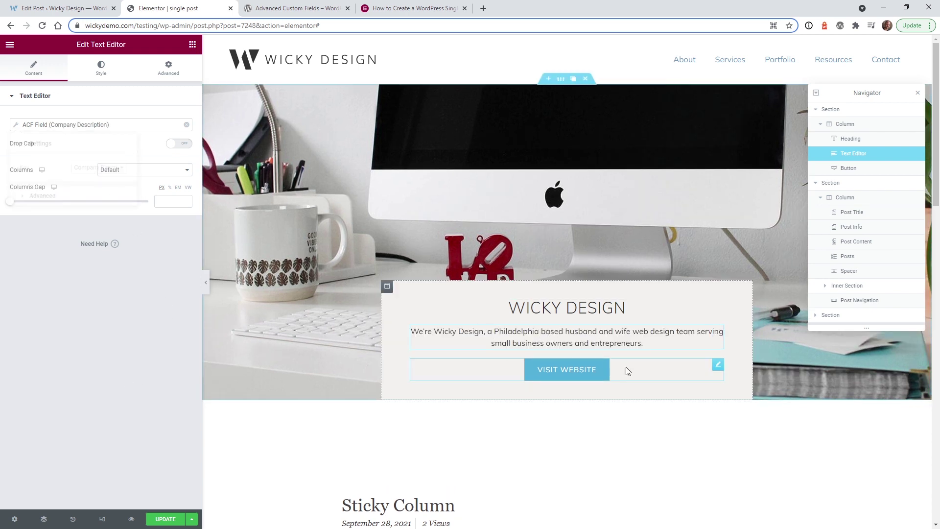
Step: Set the VISIT WEBSITE button link to ACF URL Field Company Website and update the template
left_click(719, 365)
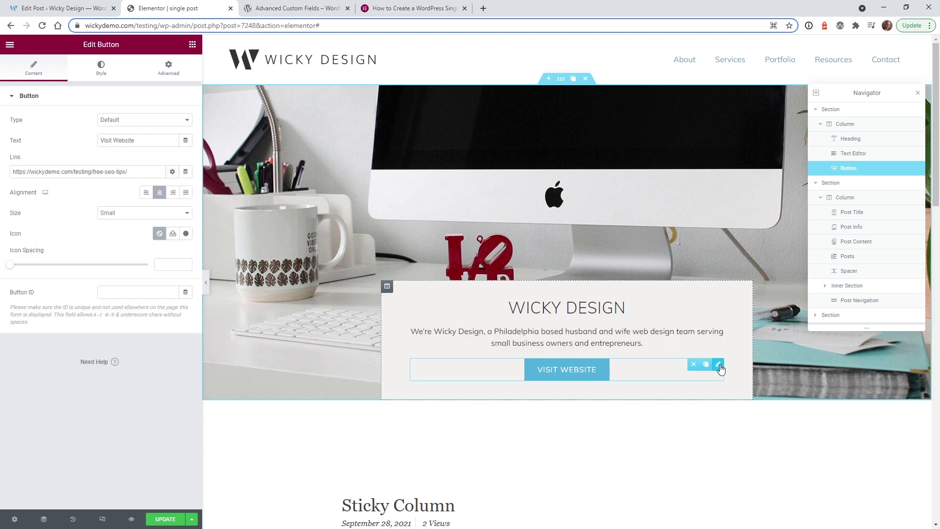
left_click(98, 175)
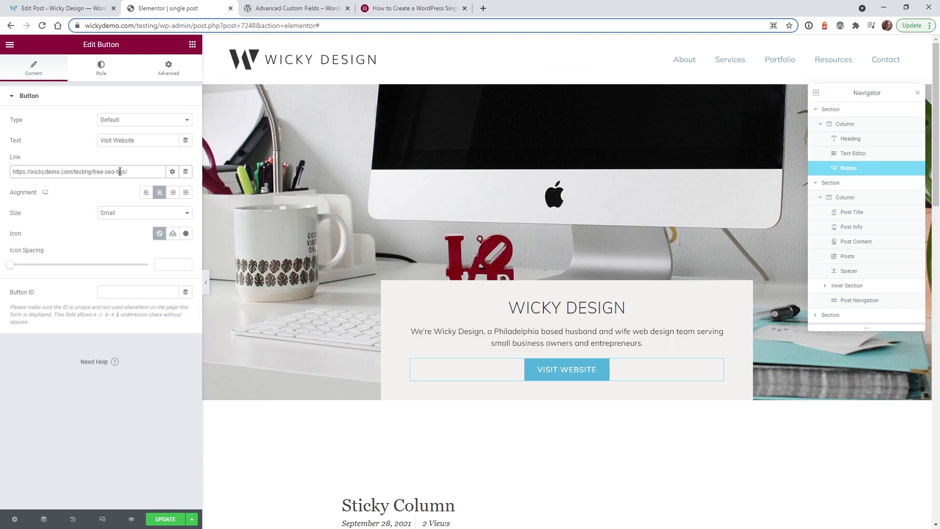
left_click_drag(128, 171, 12, 172)
left_click(103, 172)
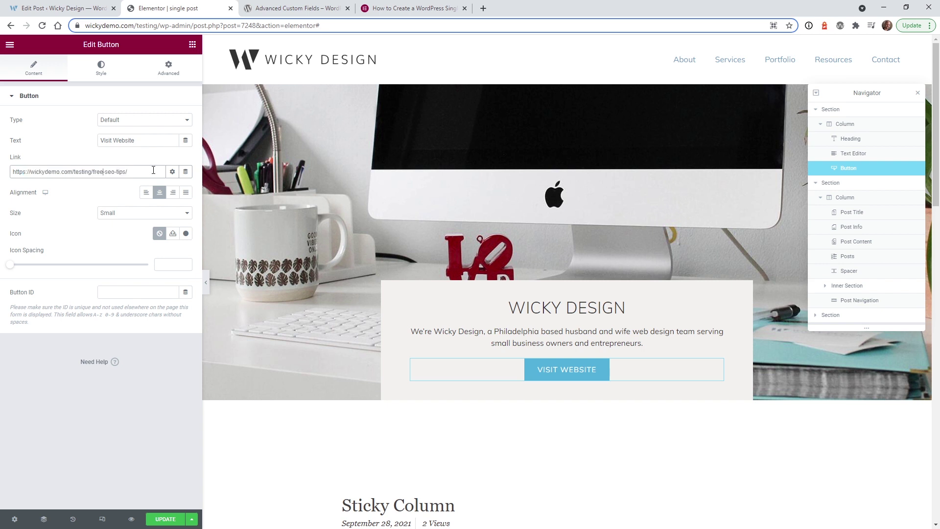
left_click(185, 172)
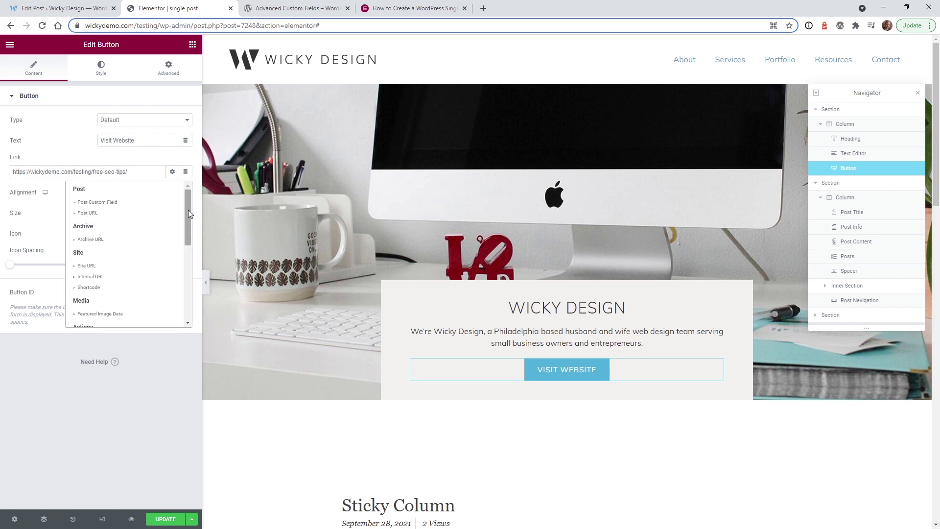
left_click_drag(188, 209, 183, 298)
left_click(109, 251)
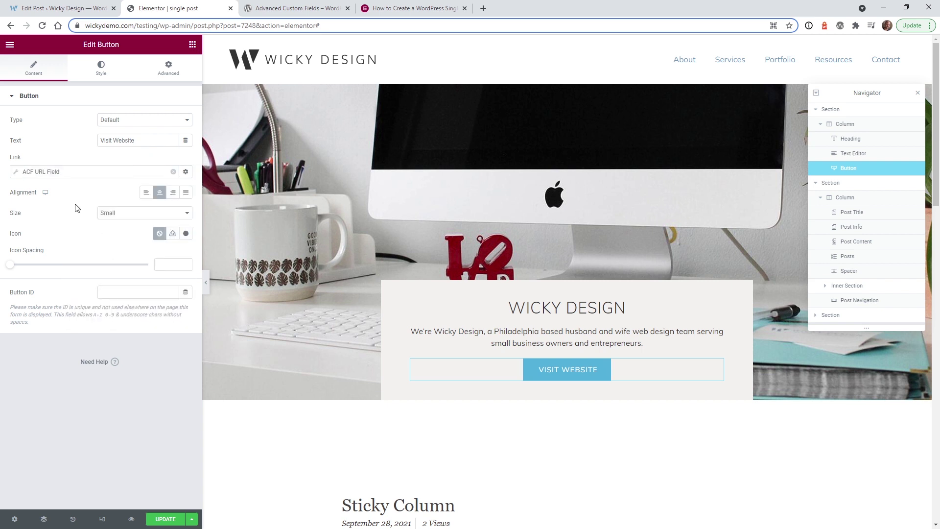
left_click(54, 172)
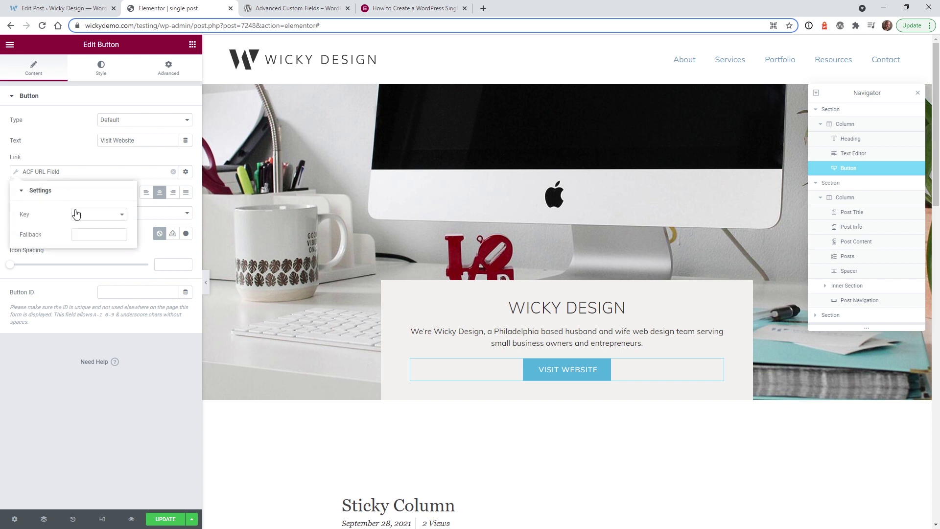
left_click(78, 213)
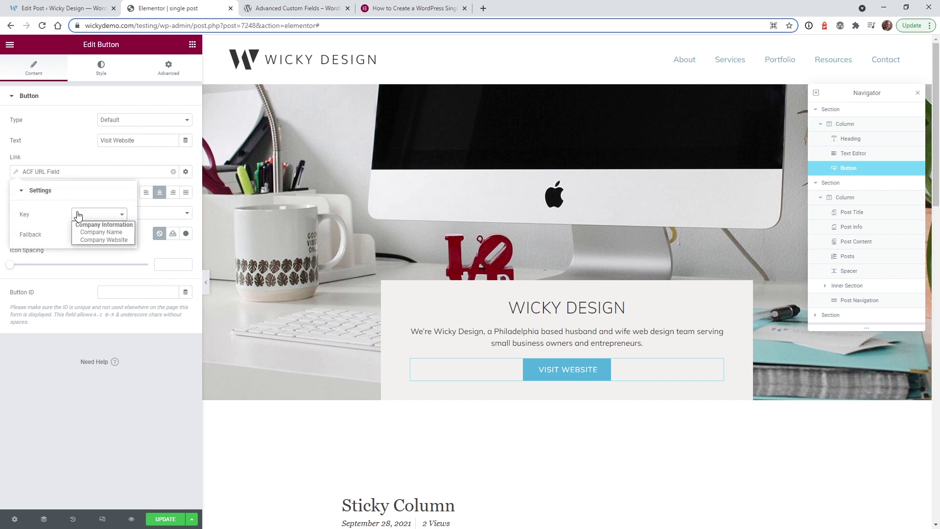
left_click(110, 240)
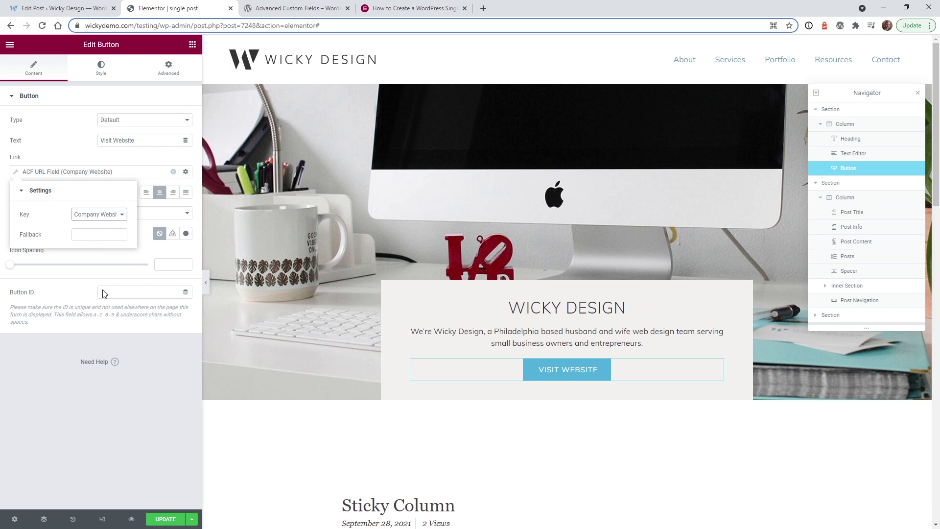
left_click(62, 420)
left_click(164, 522)
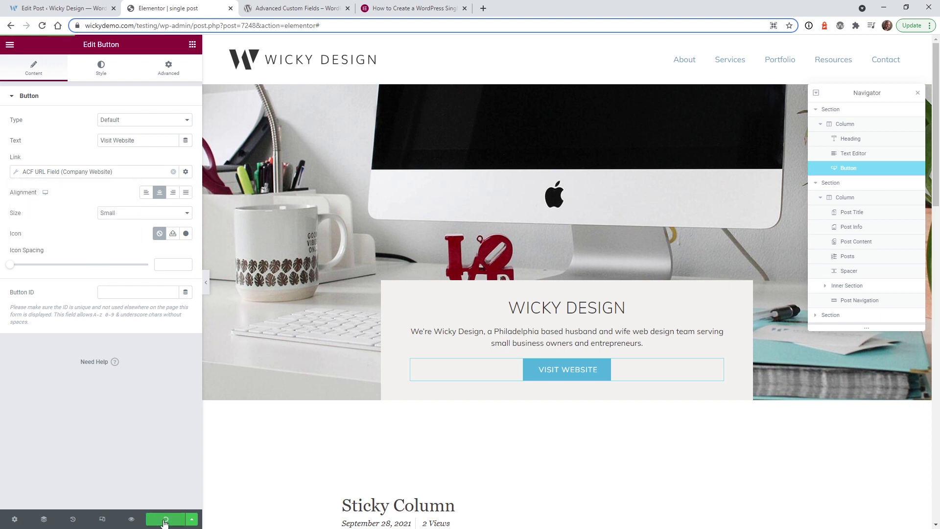
Step: Preview the template, checking the WICKY DESIGN heading, description and Visit Website link
left_click(131, 520)
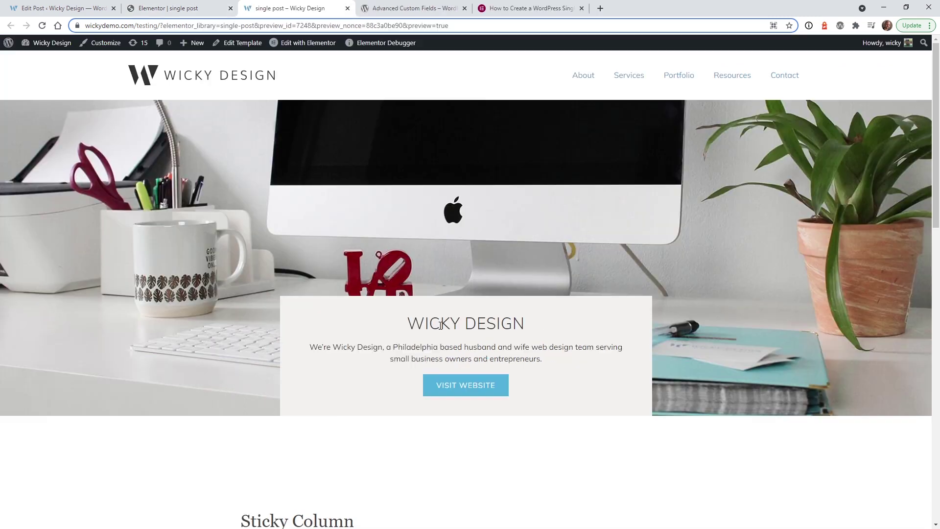
left_click_drag(411, 325, 528, 321)
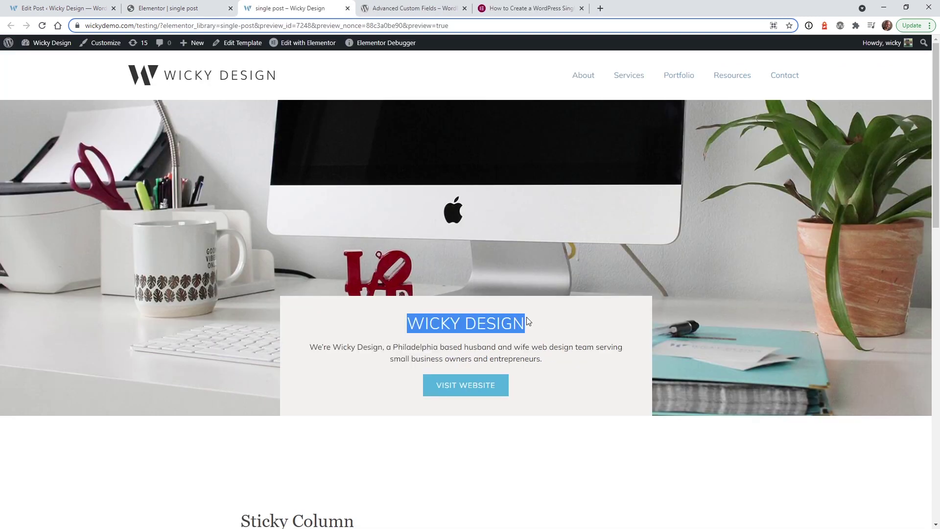
left_click_drag(353, 349, 491, 347)
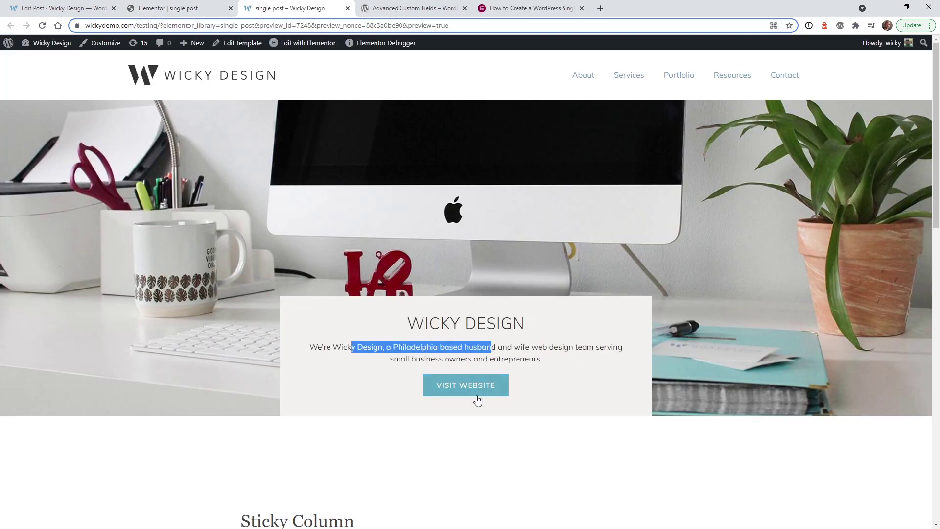
left_click(466, 397)
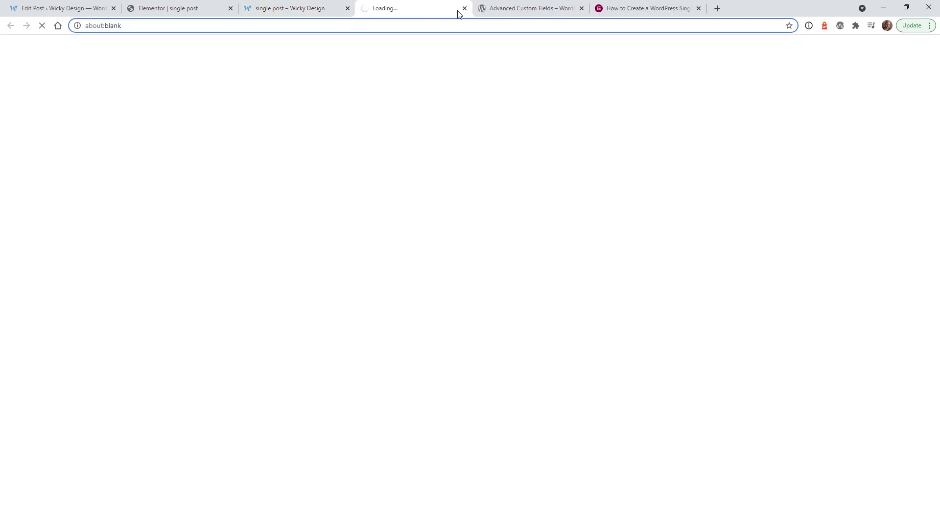
left_click(467, 11)
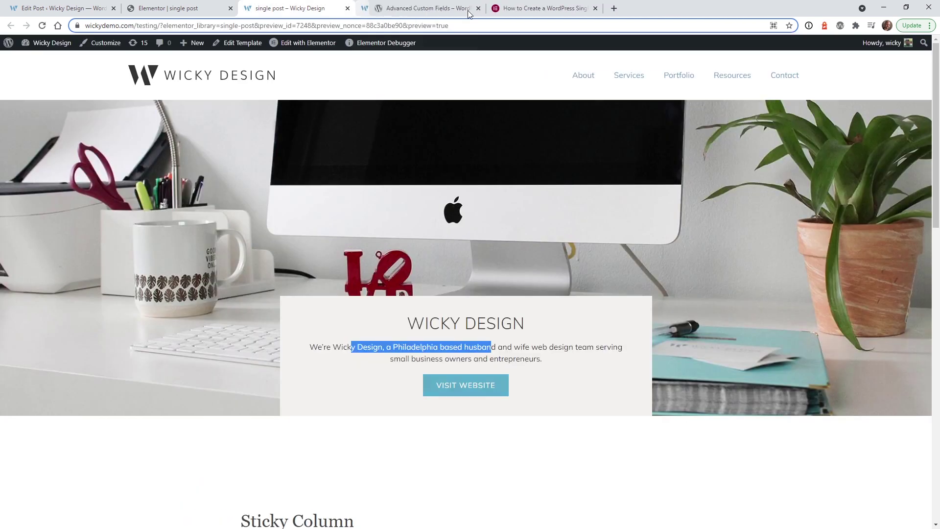
left_click(267, 422)
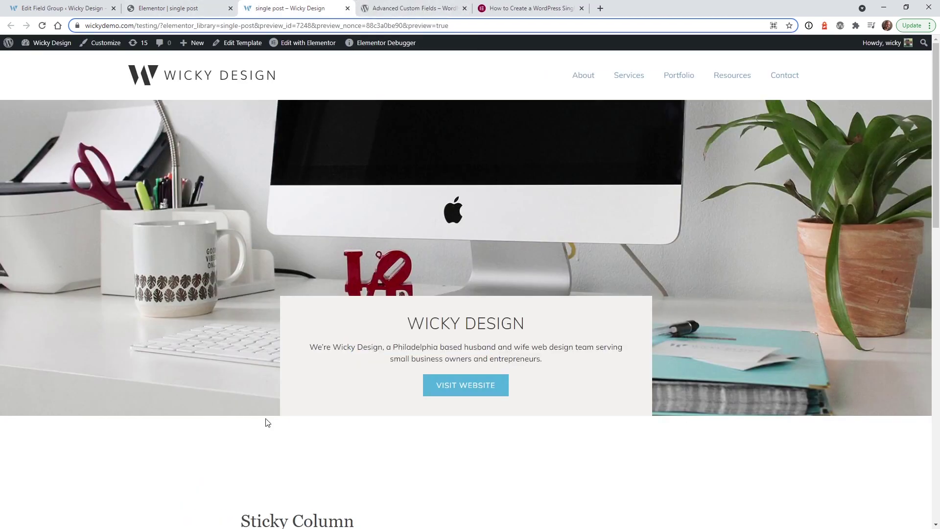